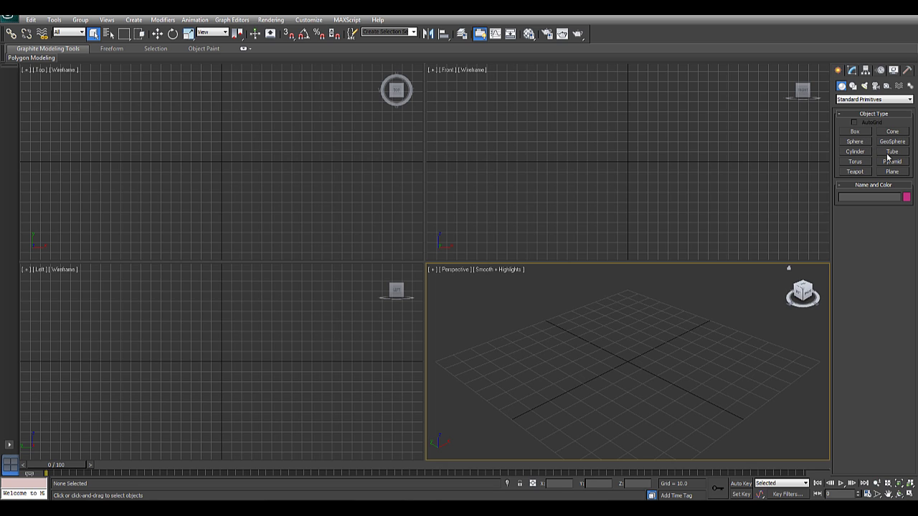
# Step: Draw a thin cylinder at the scene centre in the Top view
pyautogui.click(855, 151)
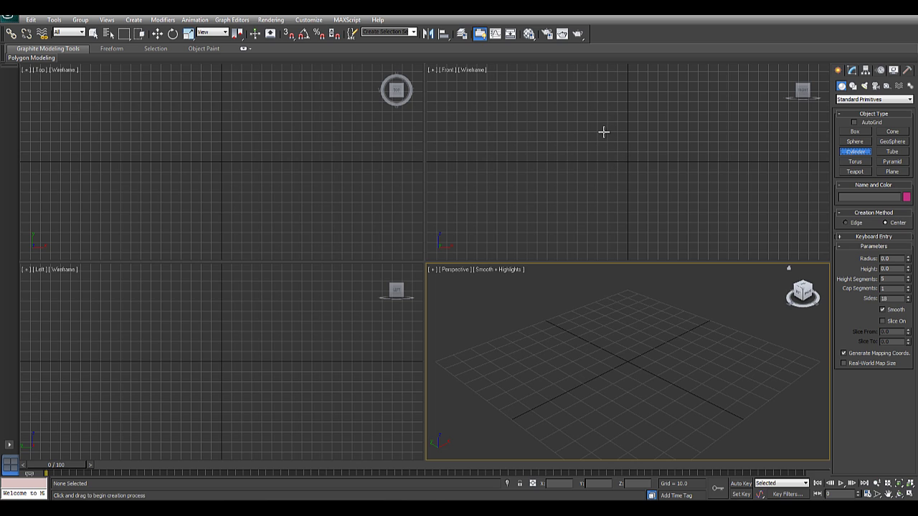
pyautogui.click(143, 142)
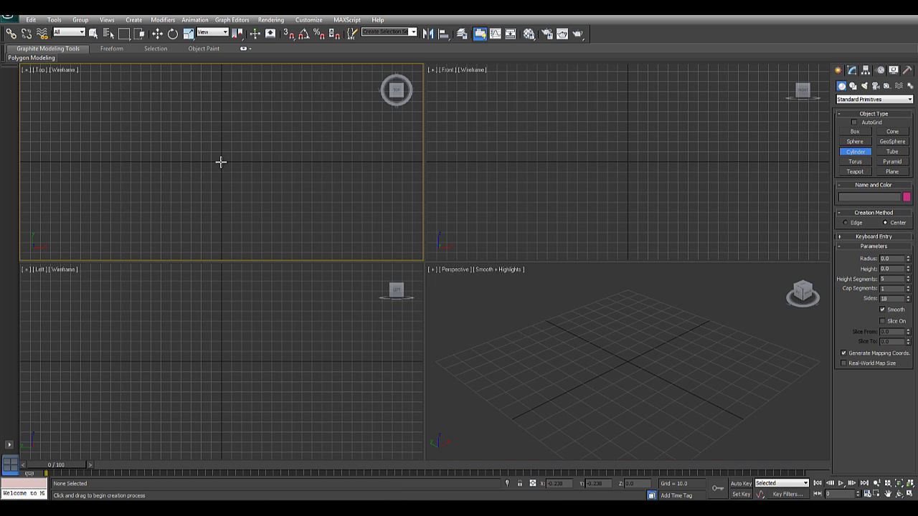
pyautogui.moveTo(220, 162); pyautogui.dragTo(223, 163, button='middle')
pyautogui.moveTo(222, 161)
pyautogui.mouseDown()
pyautogui.moveTo(250, 180)
pyautogui.moveTo(222, 162)
pyautogui.mouseUp()
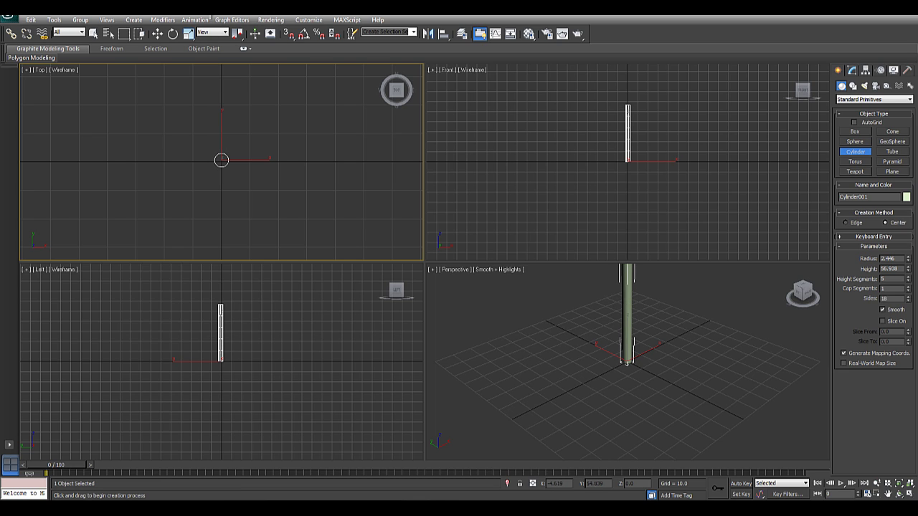
pyautogui.click(222, 162)
pyautogui.moveTo(638, 149); pyautogui.dragTo(633, 199, button='middle')
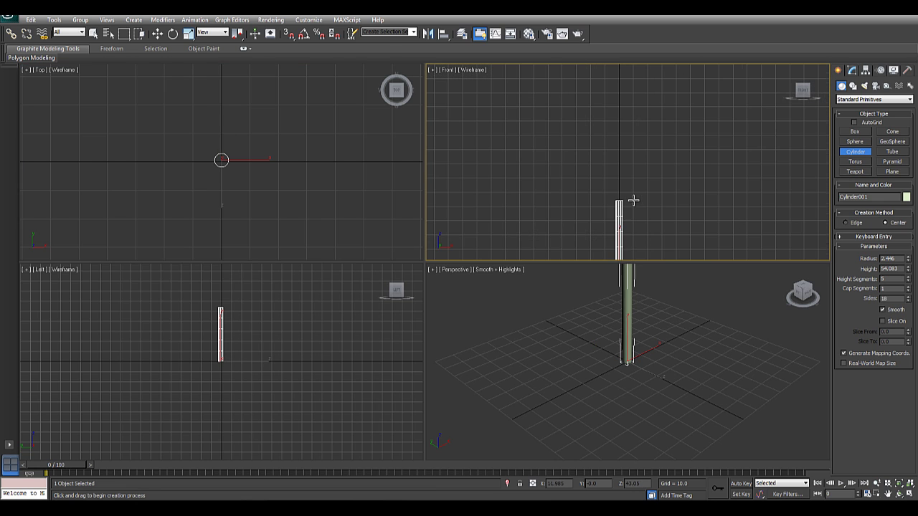
pyautogui.moveTo(578, 176); pyautogui.dragTo(545, 118, button='middle')
pyautogui.scroll(3, 592, 174)
# Step: Scale the cylinder upward into a tall pole and frame it in a front-facing Perspective view
pyautogui.rightClick(601, 185)
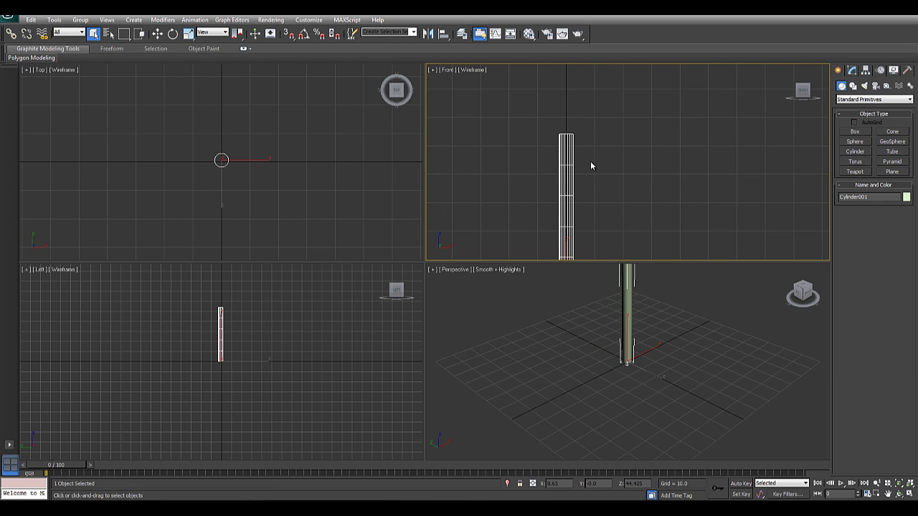
pyautogui.rightClick(590, 166)
pyautogui.click(615, 184)
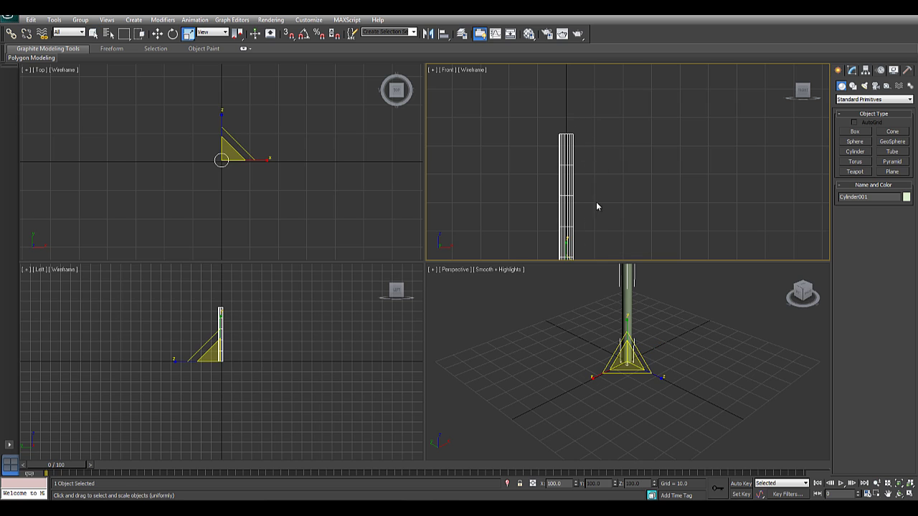
pyautogui.scroll(-2, 594, 194)
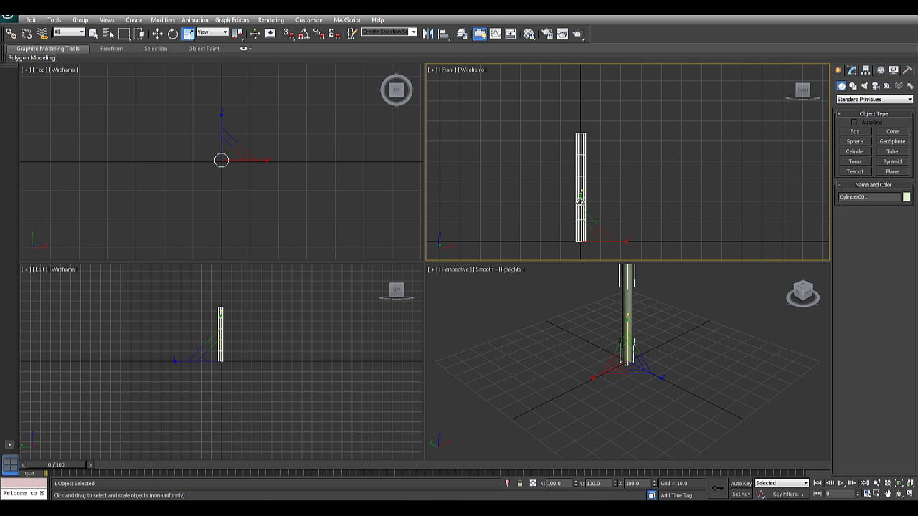
pyautogui.moveTo(580, 201); pyautogui.dragTo(572, 163)
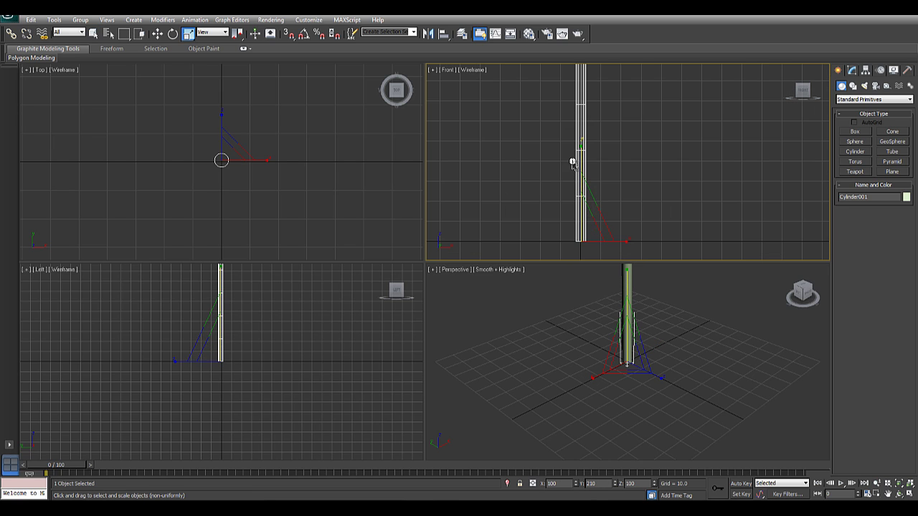
pyautogui.moveTo(593, 209); pyautogui.dragTo(535, 228, button='middle')
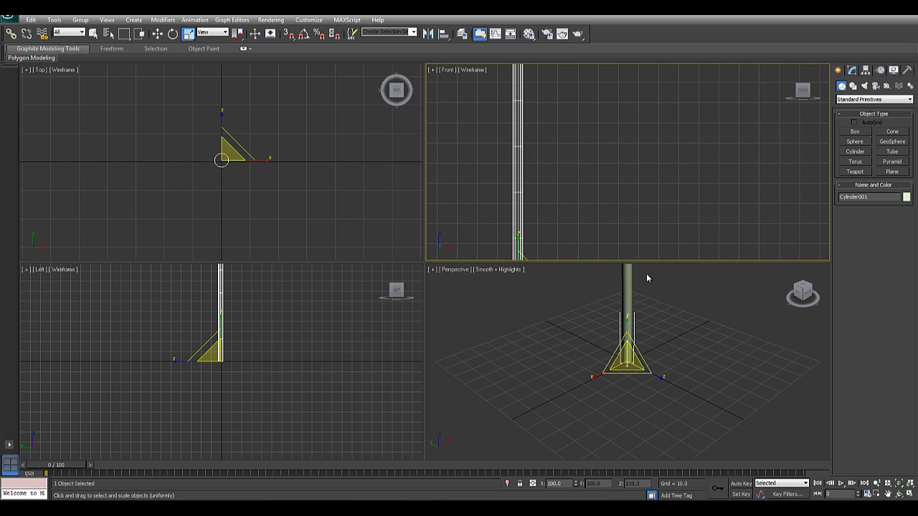
pyautogui.click(786, 289)
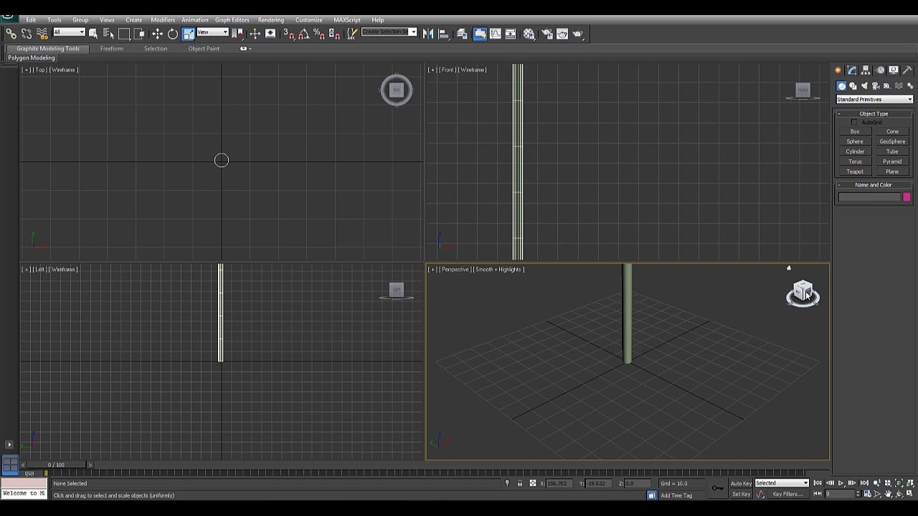
pyautogui.click(804, 294)
pyautogui.moveTo(686, 315); pyautogui.dragTo(566, 418, button='middle')
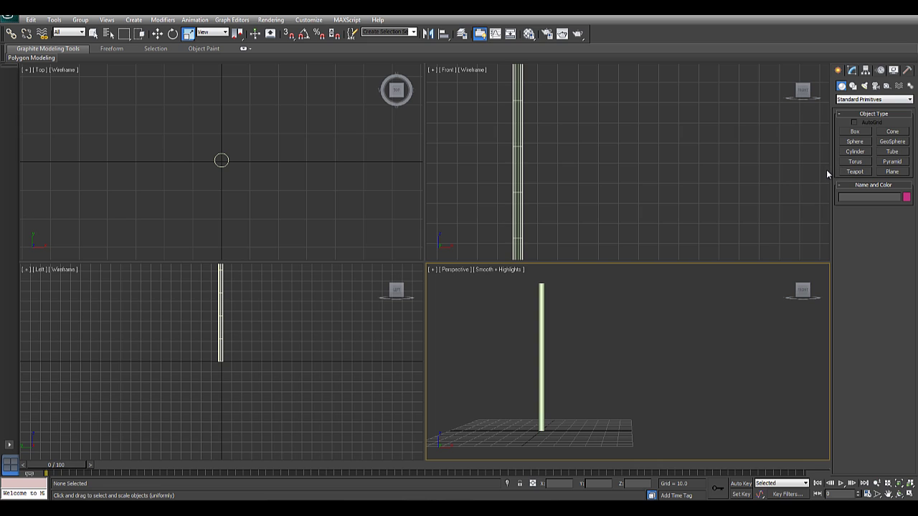
# Step: Draw a plane in the Left view beside the top of the pole
pyautogui.click(892, 172)
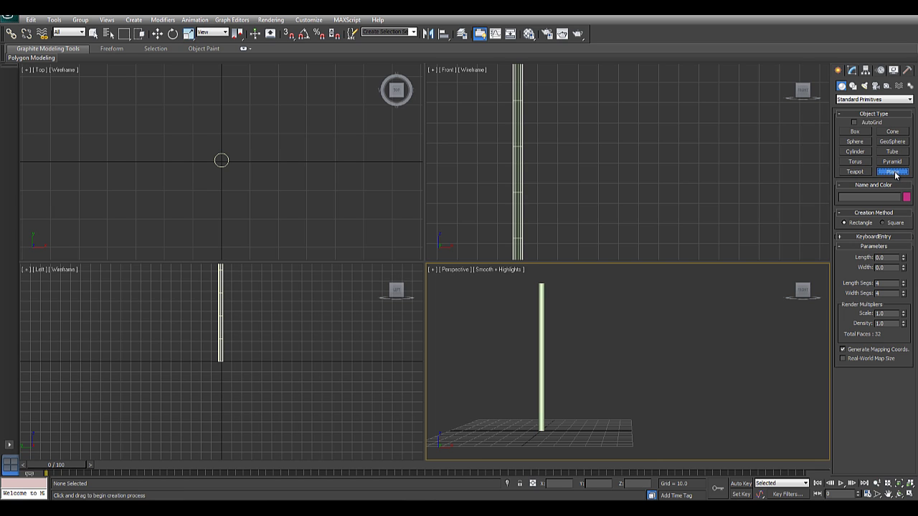
pyautogui.moveTo(288, 232); pyautogui.dragTo(273, 227, button='middle')
pyautogui.moveTo(294, 305); pyautogui.dragTo(187, 352, button='middle')
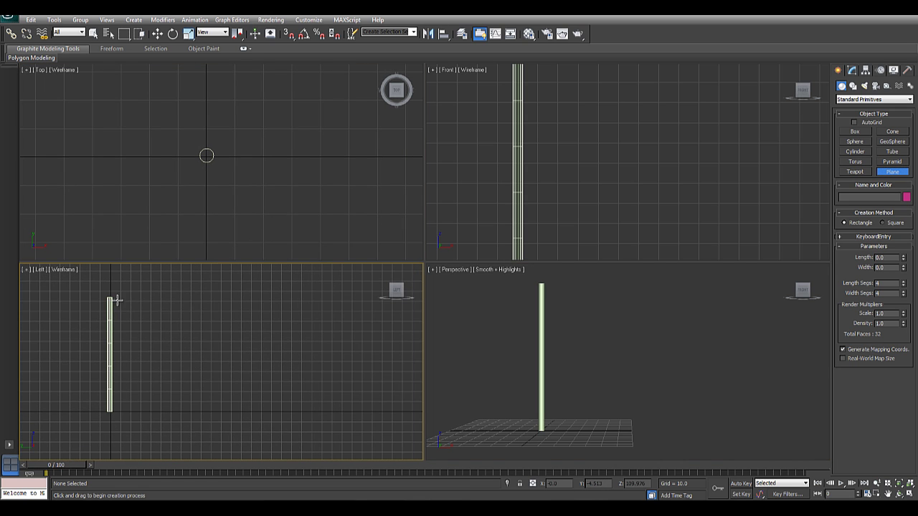
pyautogui.moveTo(116, 301); pyautogui.dragTo(188, 338)
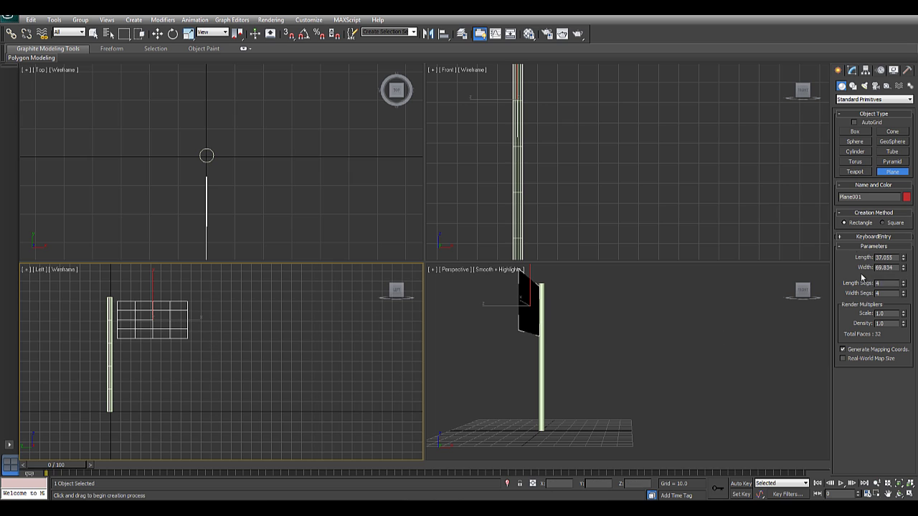
# Step: Raise the plane's length segments and set Width Segs to 50
pyautogui.moveTo(905, 285); pyautogui.dragTo(886, 28)
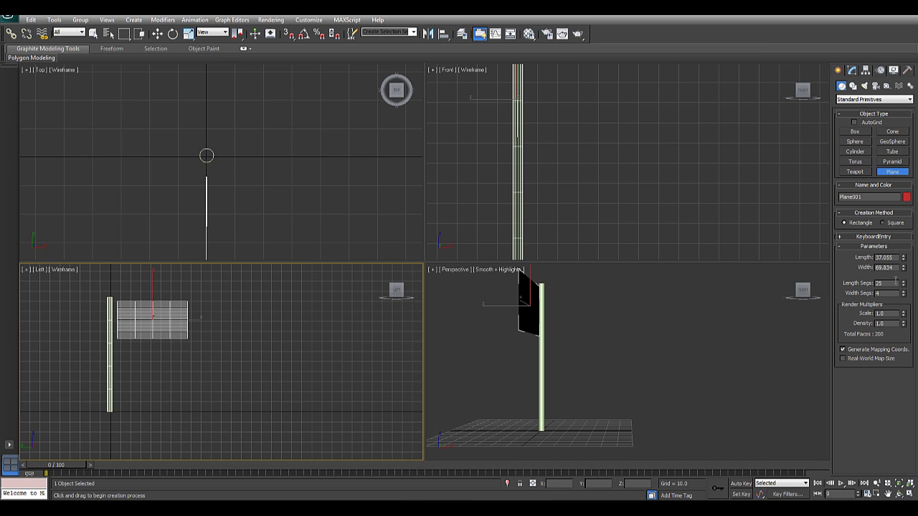
pyautogui.moveTo(903, 294); pyautogui.dragTo(881, 43)
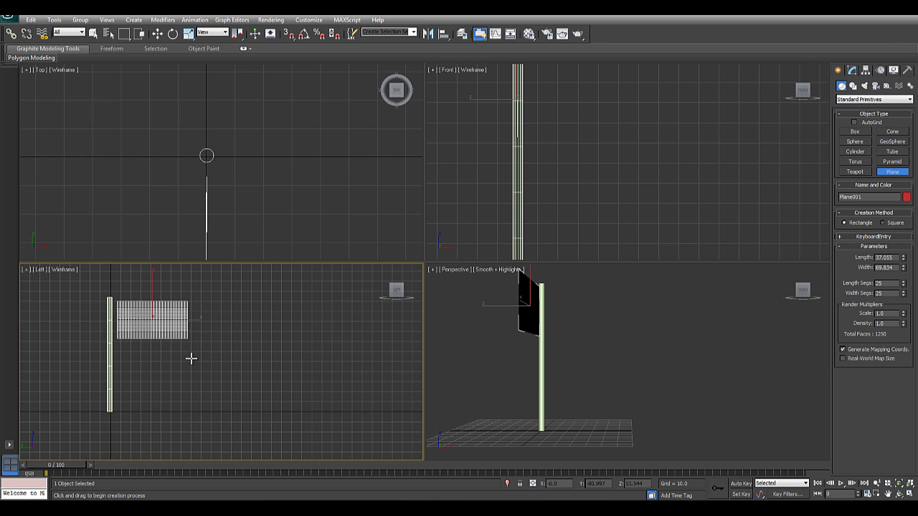
pyautogui.click(147, 322)
pyautogui.scroll(5, 129, 326)
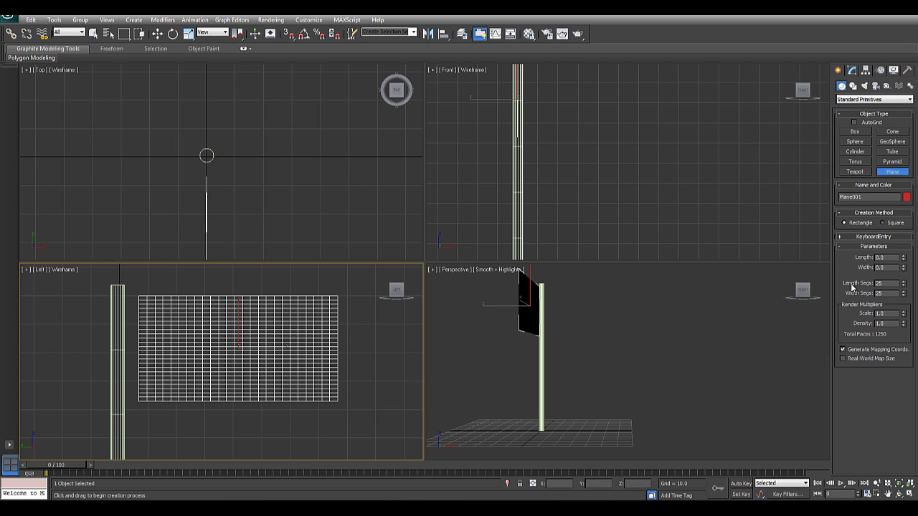
pyautogui.moveTo(903, 284); pyautogui.dragTo(902, 256)
pyautogui.moveTo(904, 240); pyautogui.dragTo(904, 236)
pyautogui.doubleClick(875, 293)
pyautogui.write('50r')
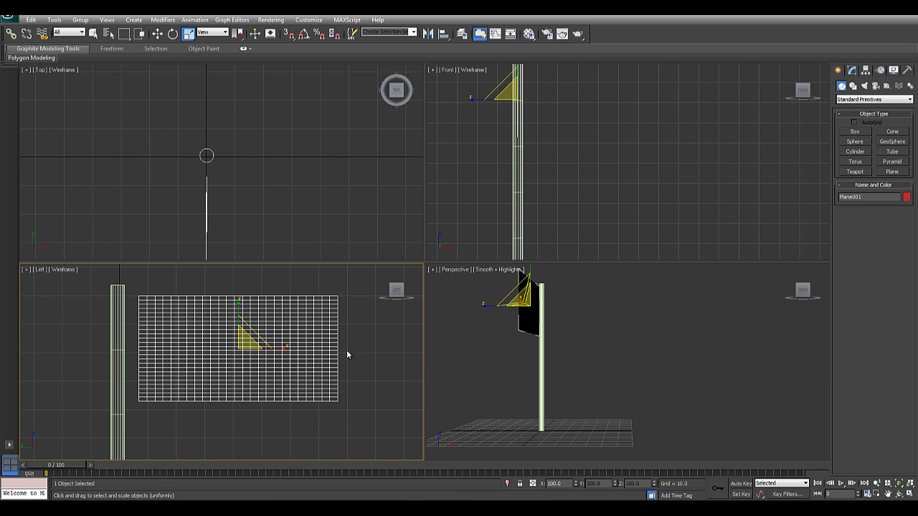
# Step: Move the plane left along X until its edge touches the pole
pyautogui.rightClick(343, 343)
pyautogui.click(364, 356)
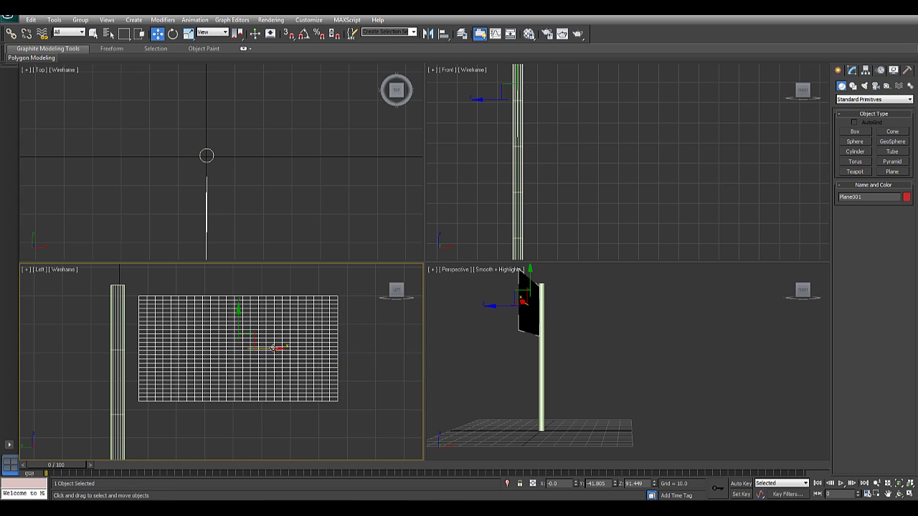
pyautogui.moveTo(277, 347); pyautogui.dragTo(263, 348)
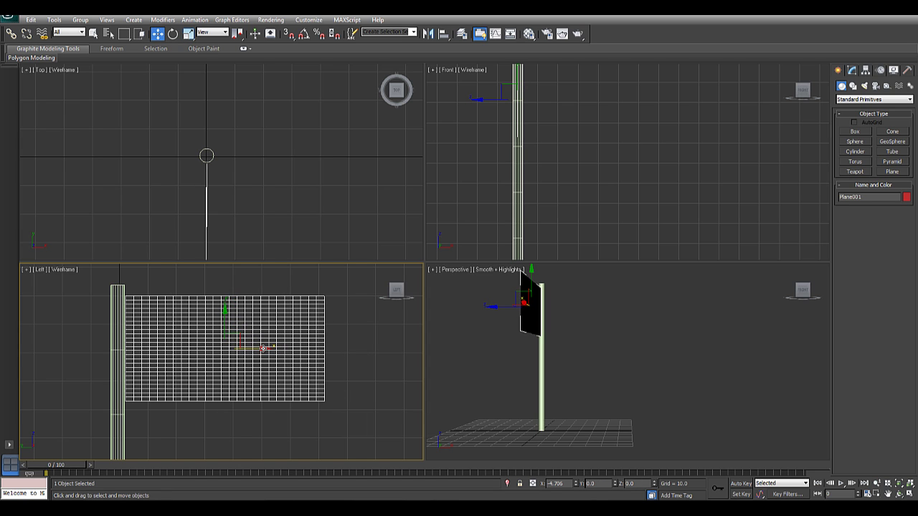
pyautogui.scroll(5, 173, 358)
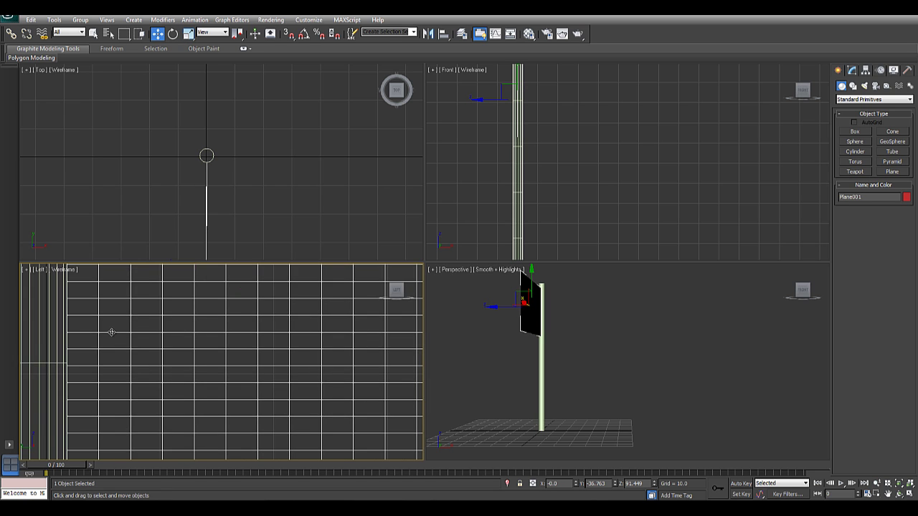
pyautogui.moveTo(108, 332); pyautogui.dragTo(199, 357, button='middle')
pyautogui.scroll(4, 221, 370)
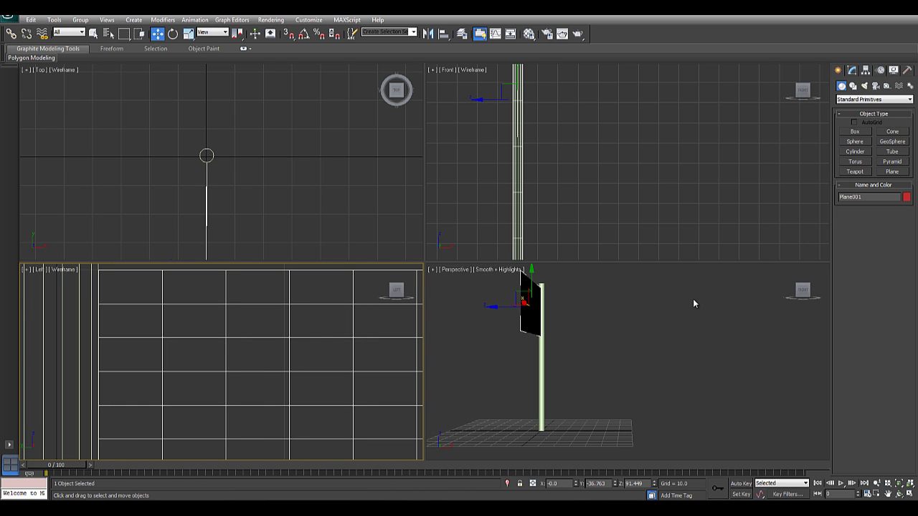
# Step: Turn the Perspective view to the front and frame the red flag on its pole
pyautogui.click(792, 289)
pyautogui.click(800, 292)
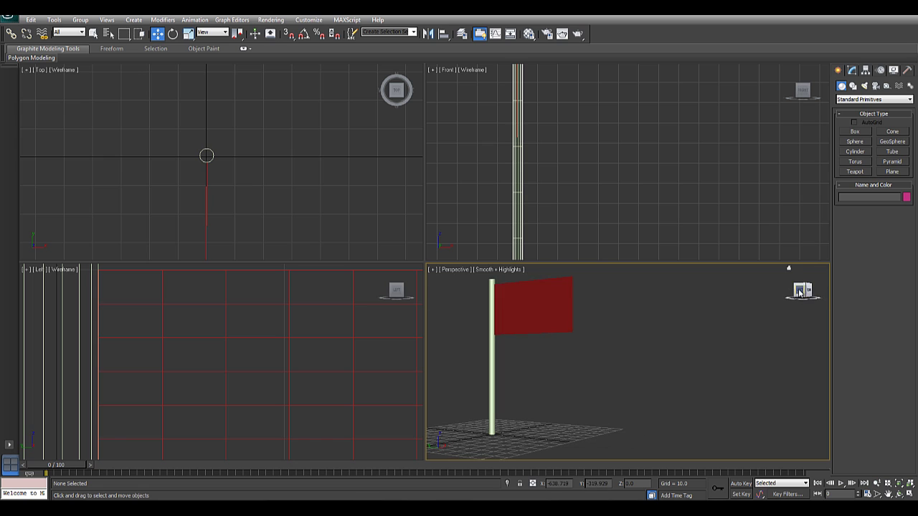
pyautogui.scroll(-4, 620, 351)
pyautogui.scroll(5, 616, 365)
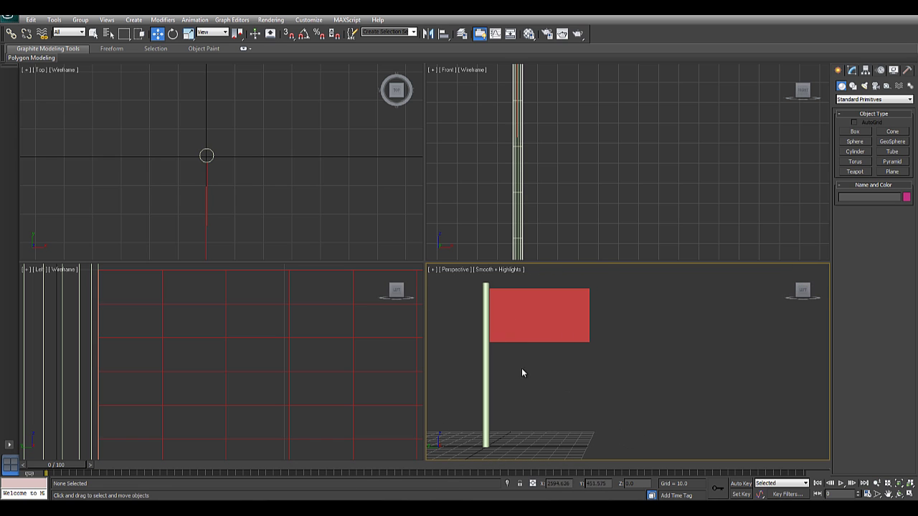
pyautogui.scroll(-3, 289, 365)
pyautogui.moveTo(289, 366); pyautogui.dragTo(213, 306, button='middle')
pyautogui.scroll(-3, 227, 347)
pyautogui.moveTo(227, 346); pyautogui.dragTo(225, 361, button='middle')
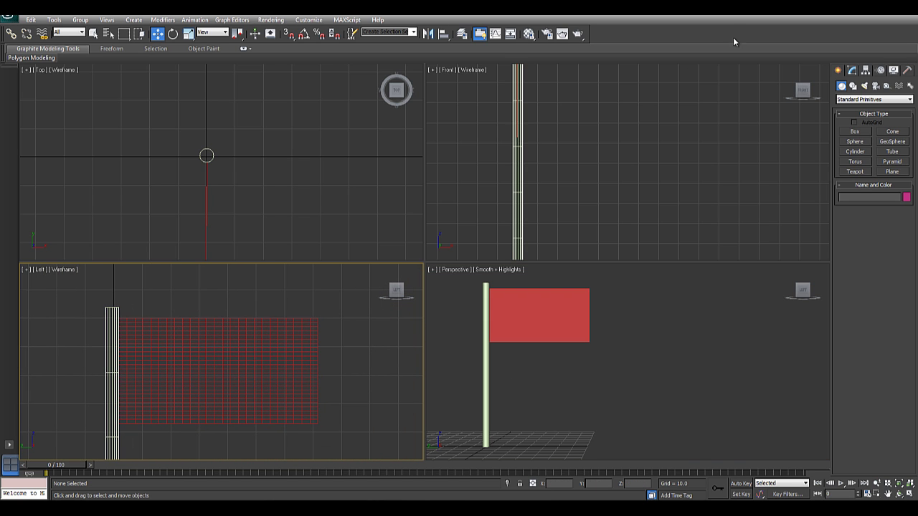
# Step: Select Plane001 and apply the Cloth modifier from the Modifier List
pyautogui.click(852, 70)
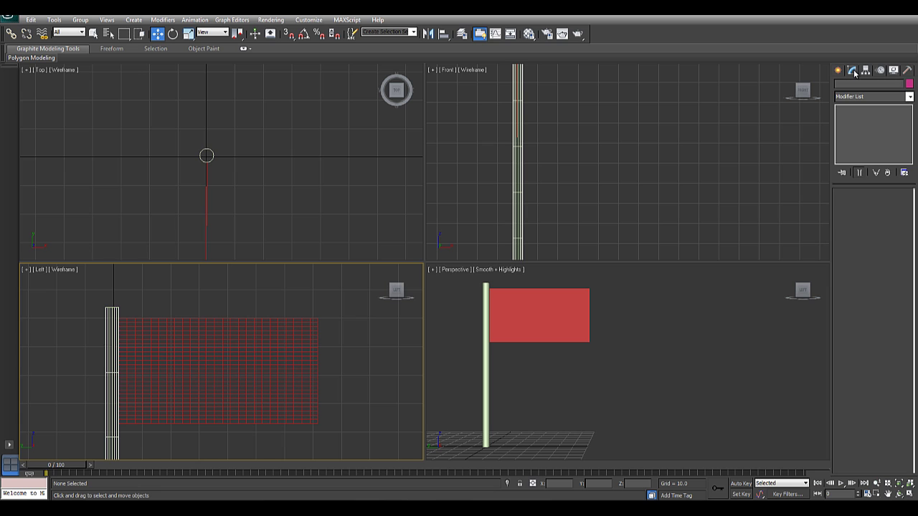
pyautogui.click(280, 355)
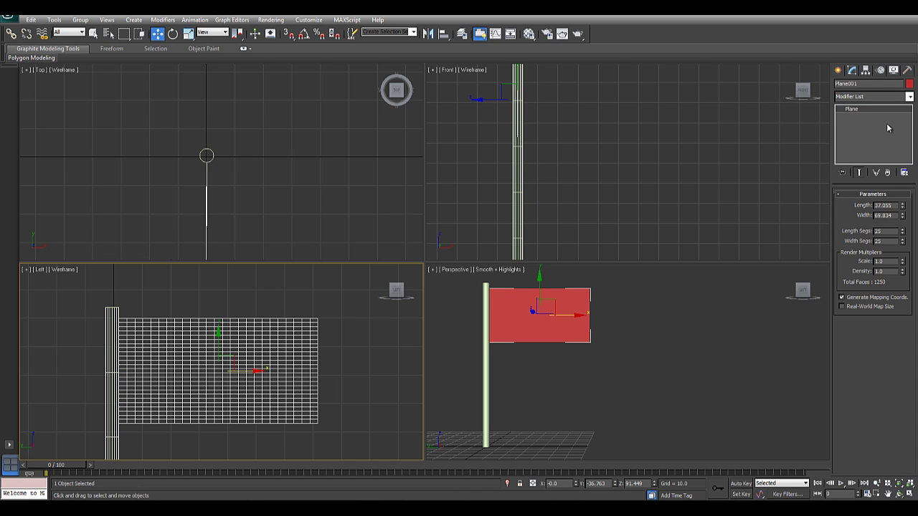
pyautogui.click(909, 96)
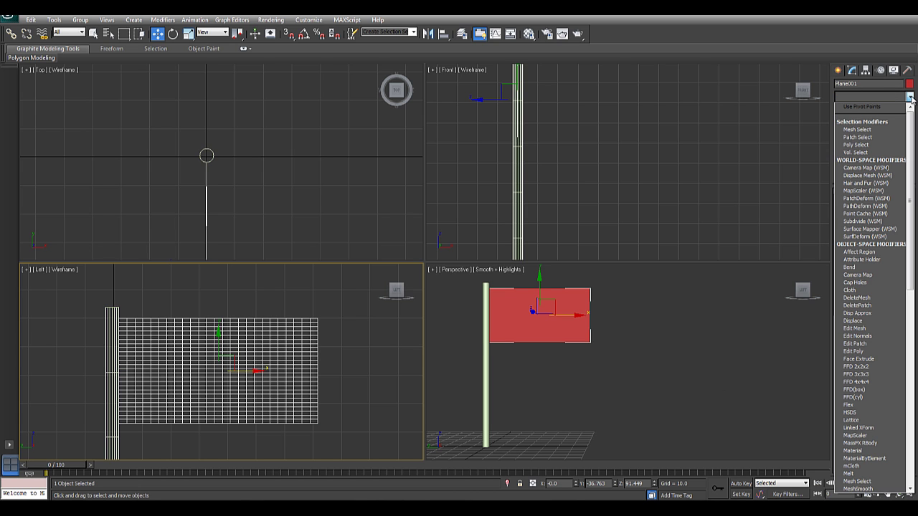
pyautogui.click(853, 290)
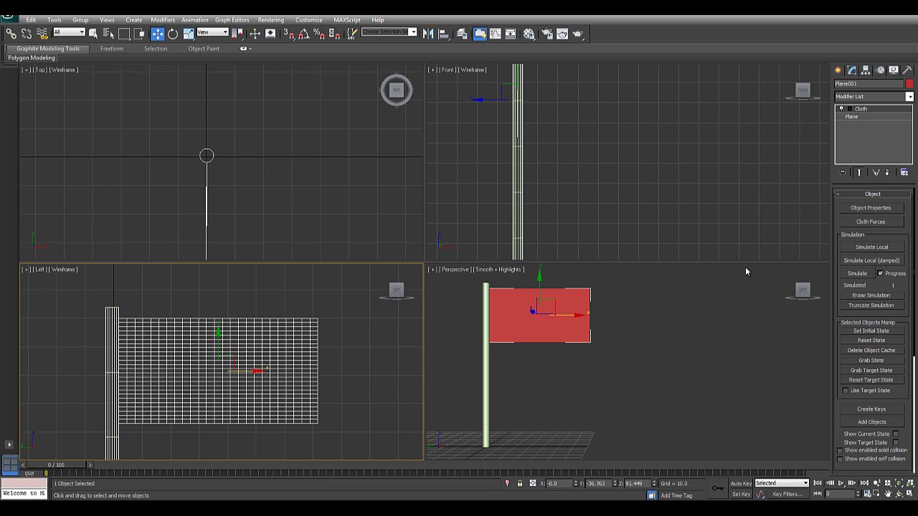
pyautogui.moveTo(263, 410); pyautogui.dragTo(242, 399, button='middle')
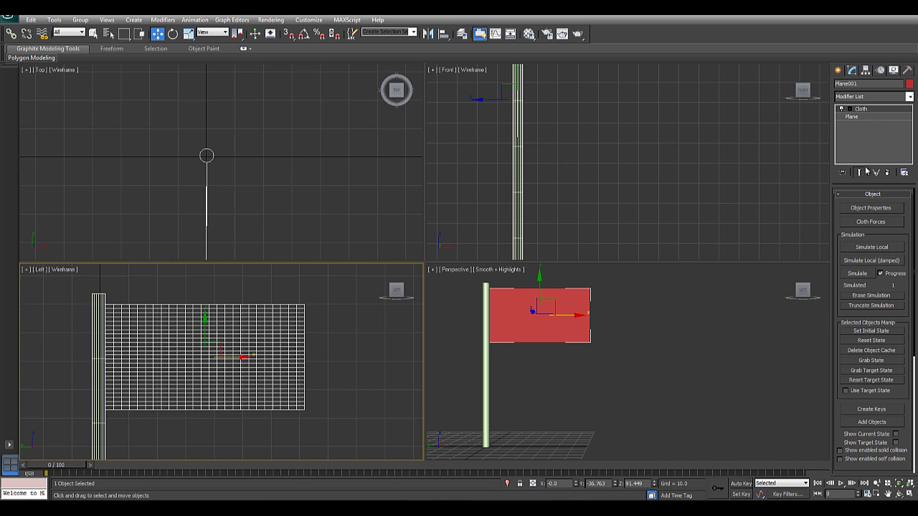
# Step: At the Cloth Group level, group the vertices along the pole edge as Group001
pyautogui.click(849, 109)
pyautogui.click(869, 119)
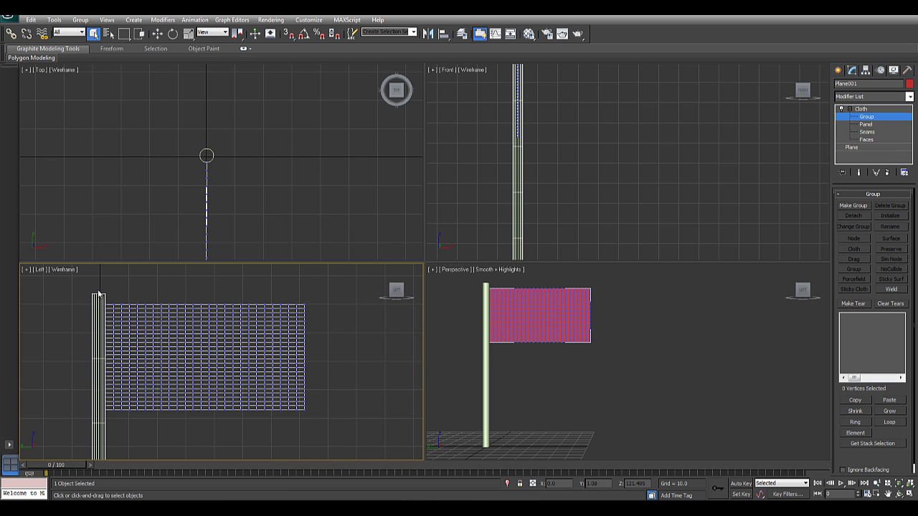
pyautogui.moveTo(103, 295); pyautogui.dragTo(124, 294, button='middle')
pyautogui.moveTo(111, 286); pyautogui.dragTo(133, 424)
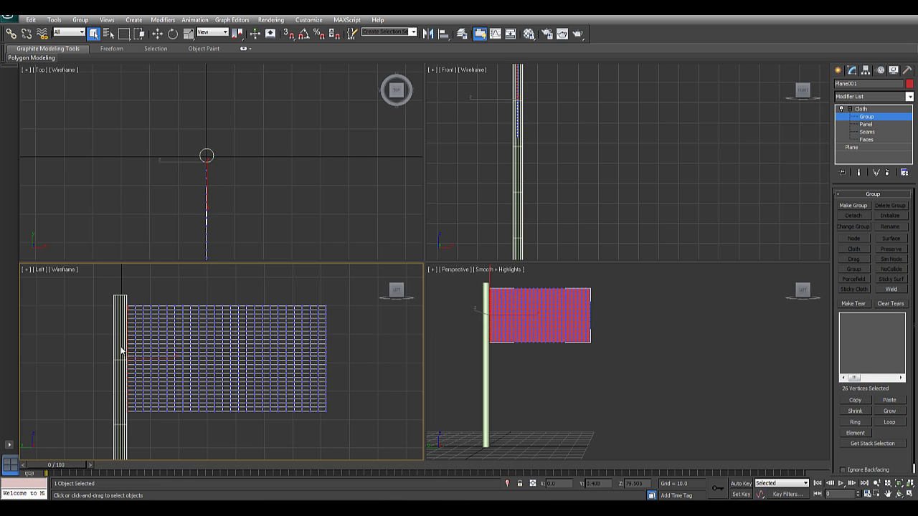
pyautogui.click(859, 206)
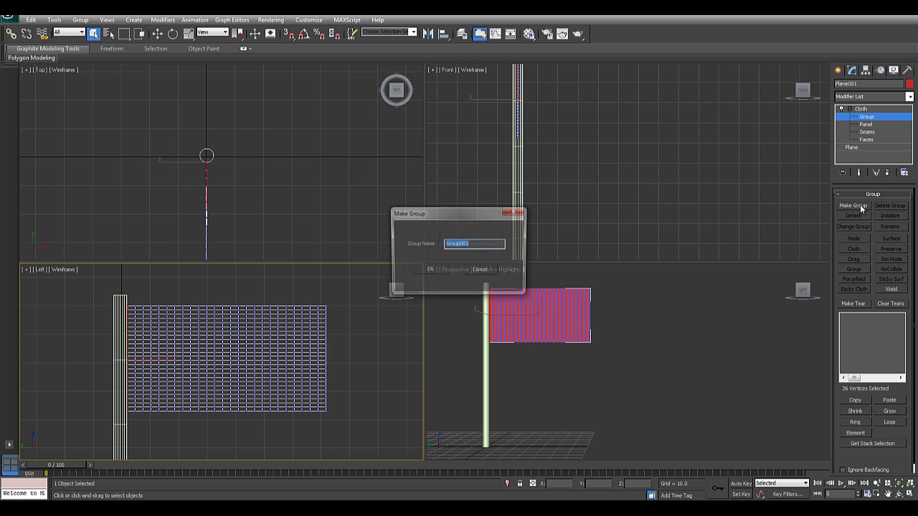
pyautogui.click(428, 271)
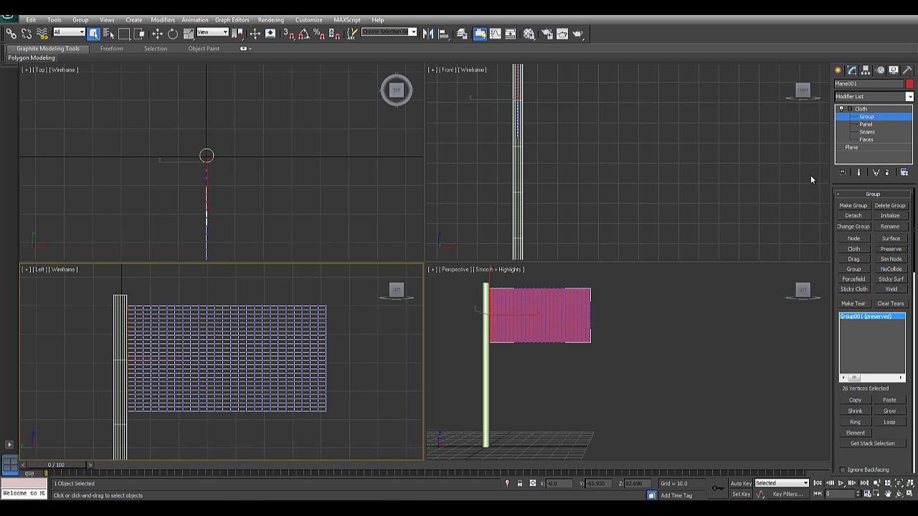
# Step: Add Cylinder001 to the cloth simulation's Object Properties as a Collision Object
pyautogui.click(863, 109)
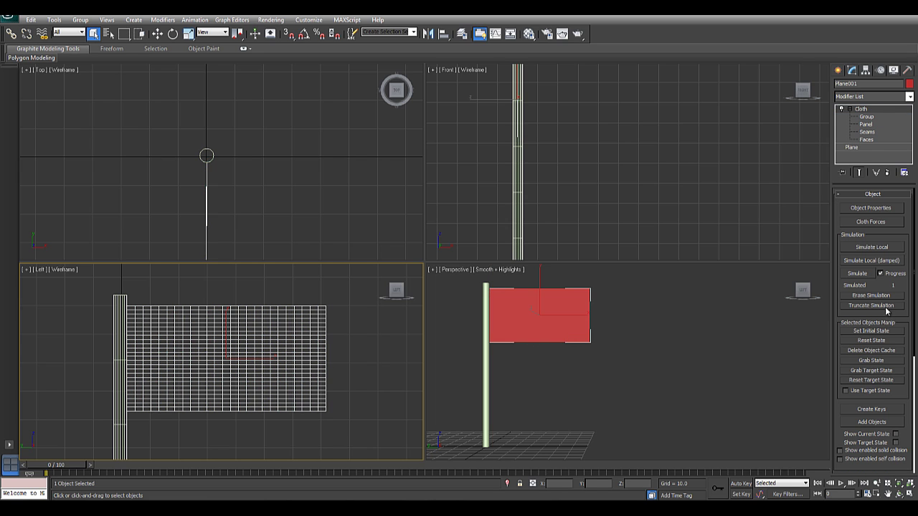
pyautogui.click(870, 208)
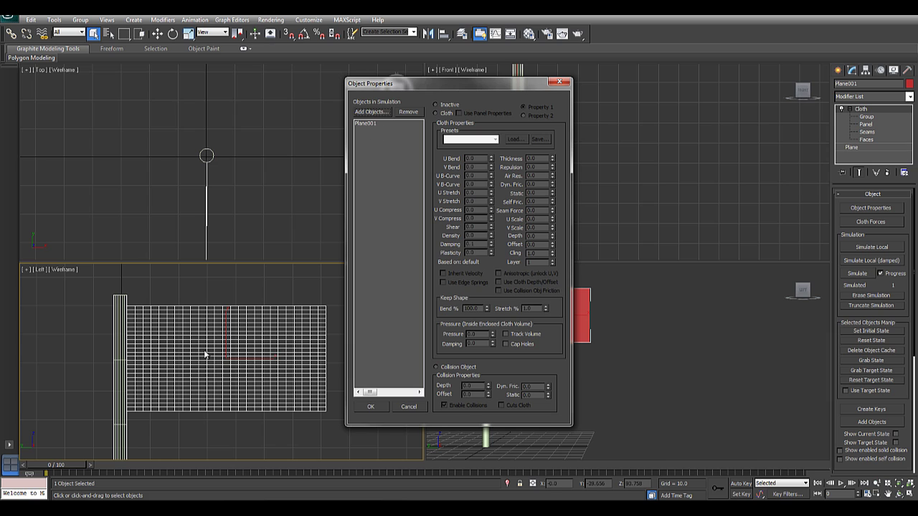
pyautogui.click(372, 111)
pyautogui.click(80, 115)
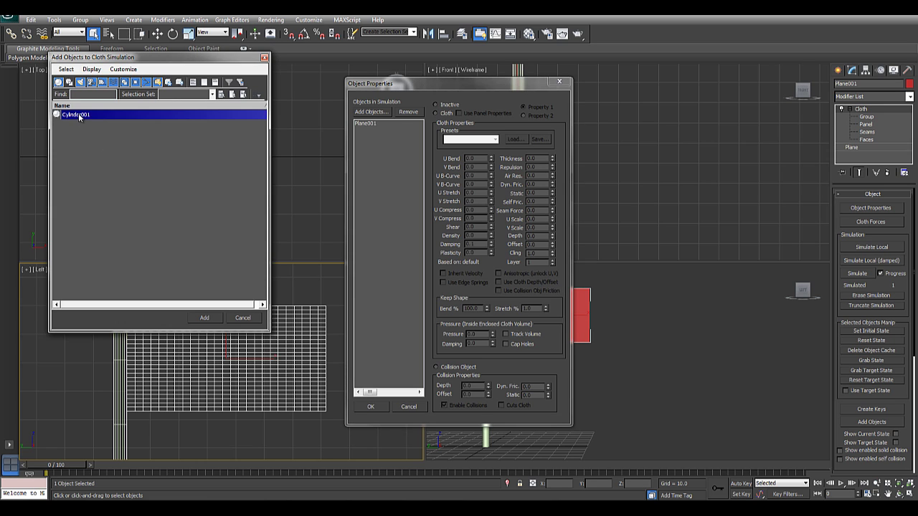
pyautogui.click(205, 318)
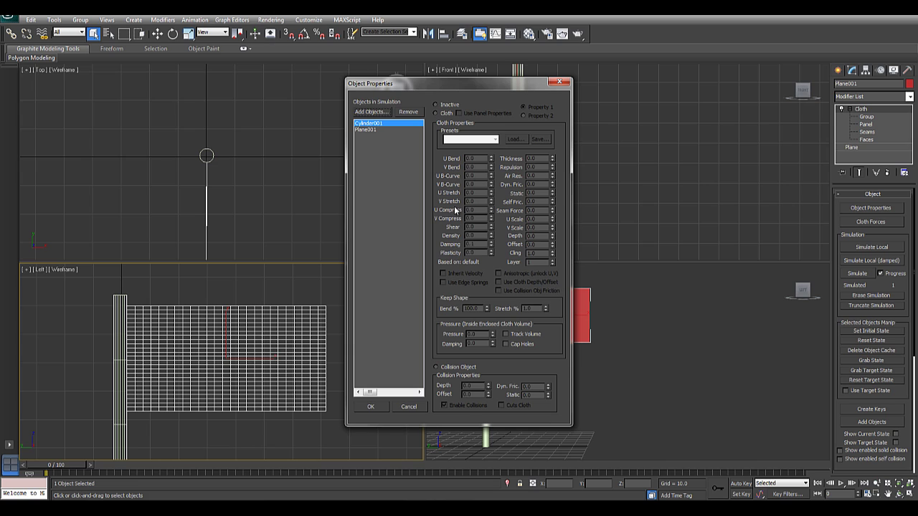
pyautogui.click(436, 367)
# Step: Set Plane001 to Cloth with the Silk preset and Cylinder001 to Collision Object
pyautogui.click(365, 129)
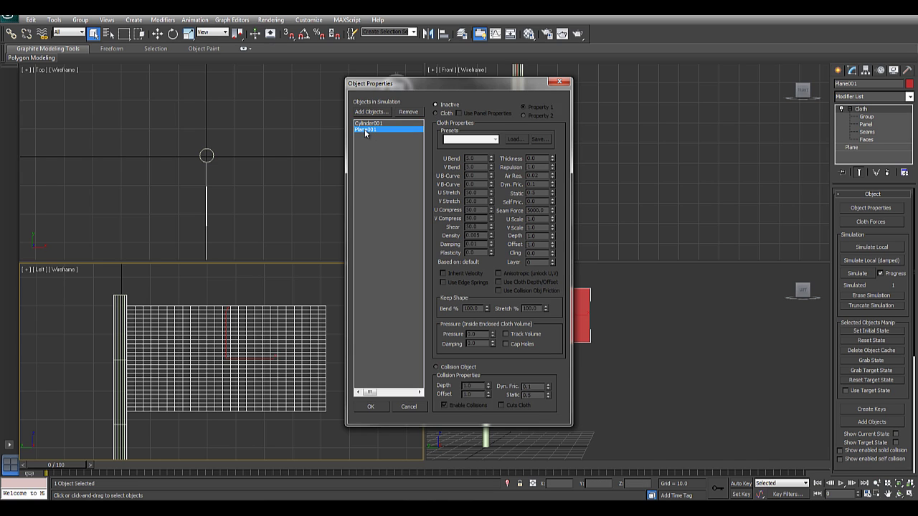
pyautogui.click(435, 113)
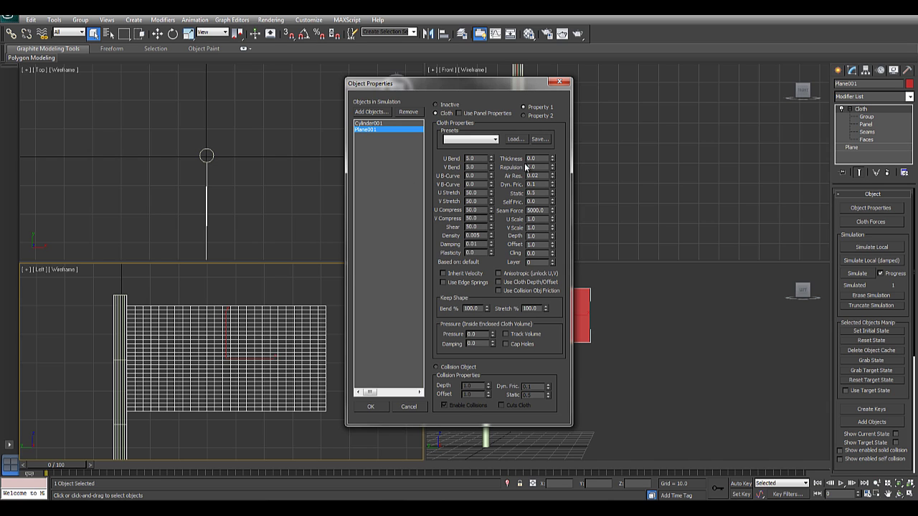
pyautogui.click(494, 140)
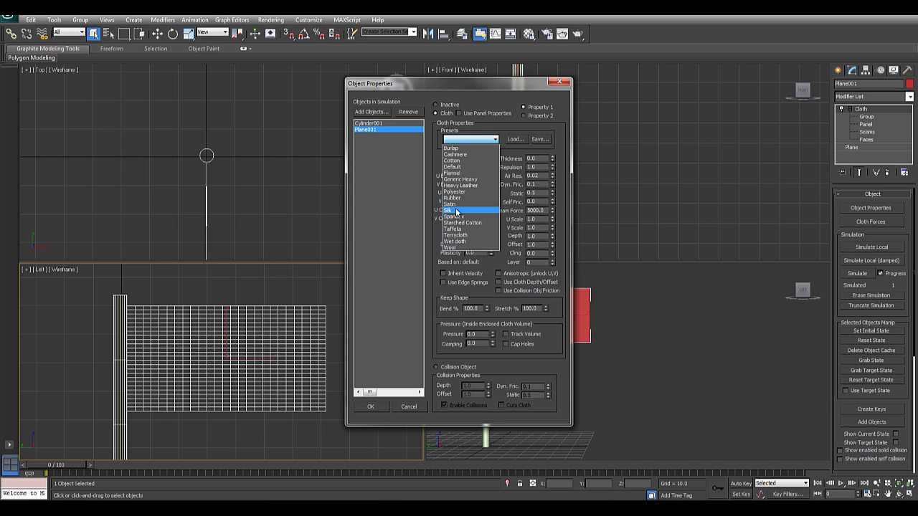
pyautogui.click(456, 210)
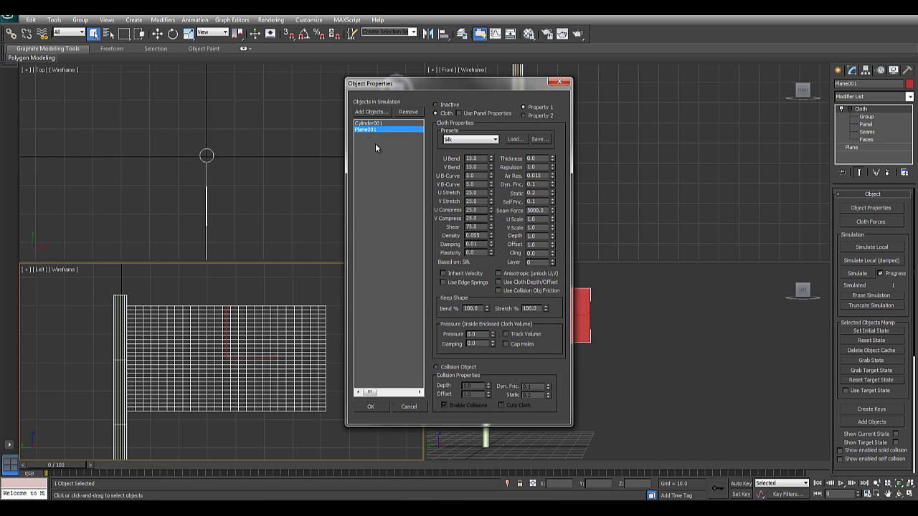
pyautogui.click(374, 124)
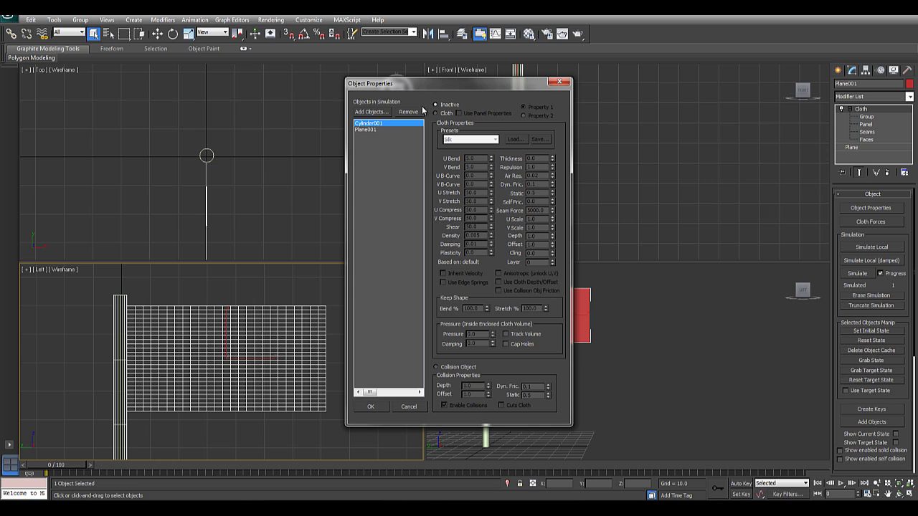
pyautogui.click(436, 367)
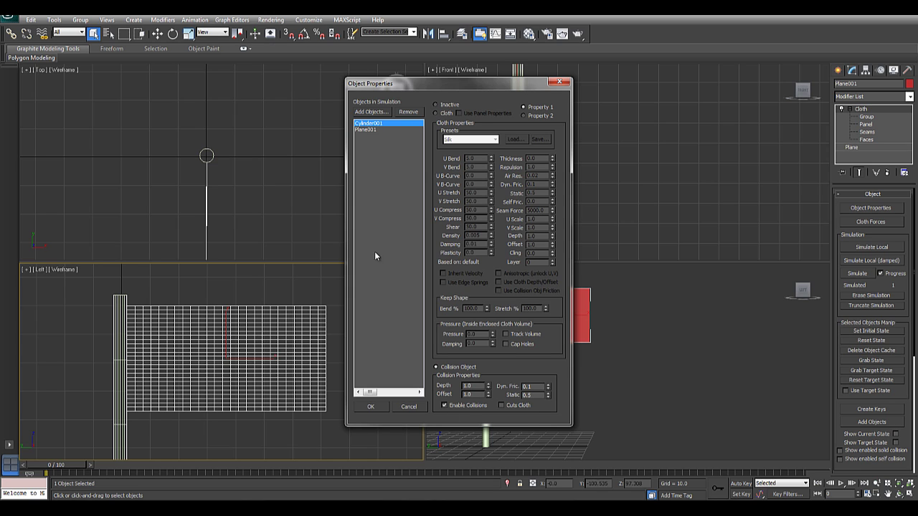
# Step: Run a cloth simulation of the flag, then create a Wind force, Wind001, left of the pole
pyautogui.click(371, 406)
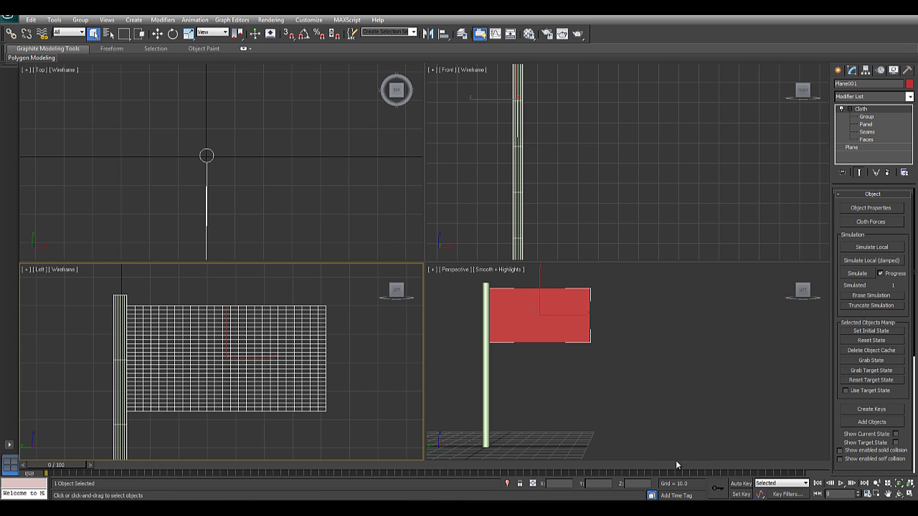
pyautogui.click(865, 276)
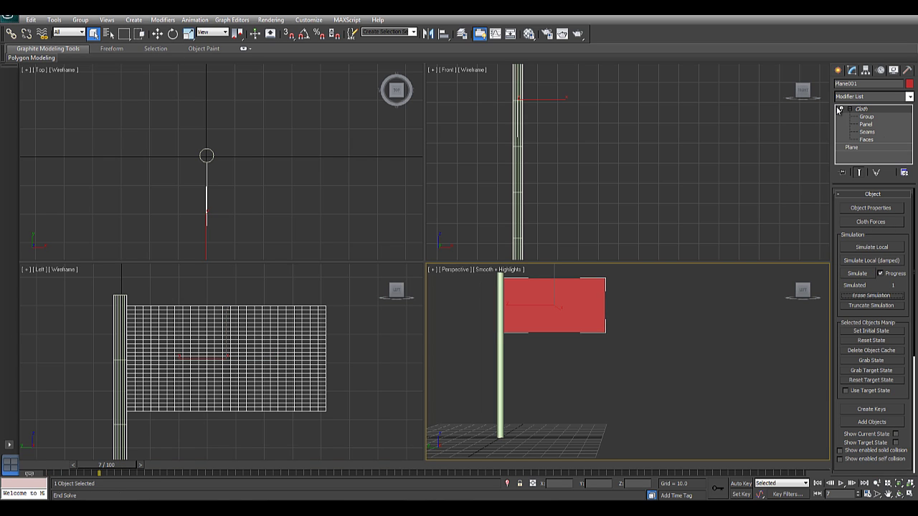
pyautogui.click(838, 71)
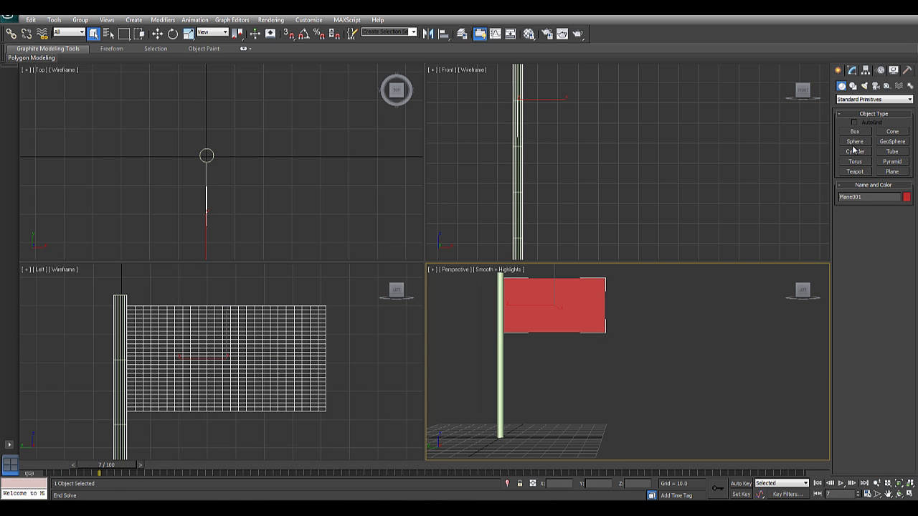
pyautogui.click(852, 85)
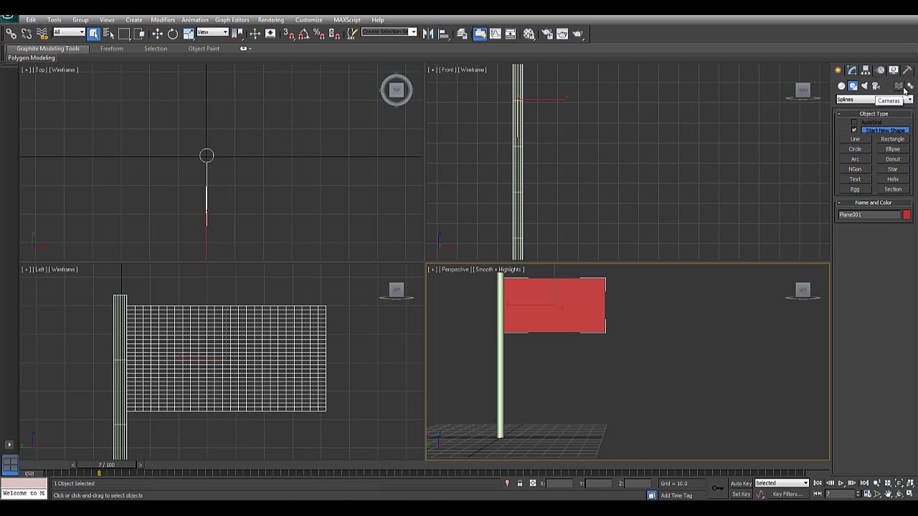
pyautogui.click(899, 86)
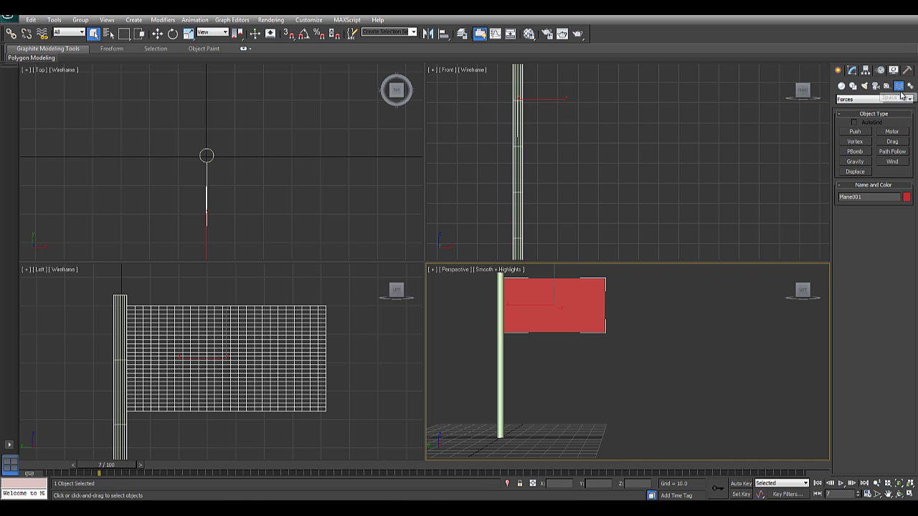
pyautogui.click(892, 162)
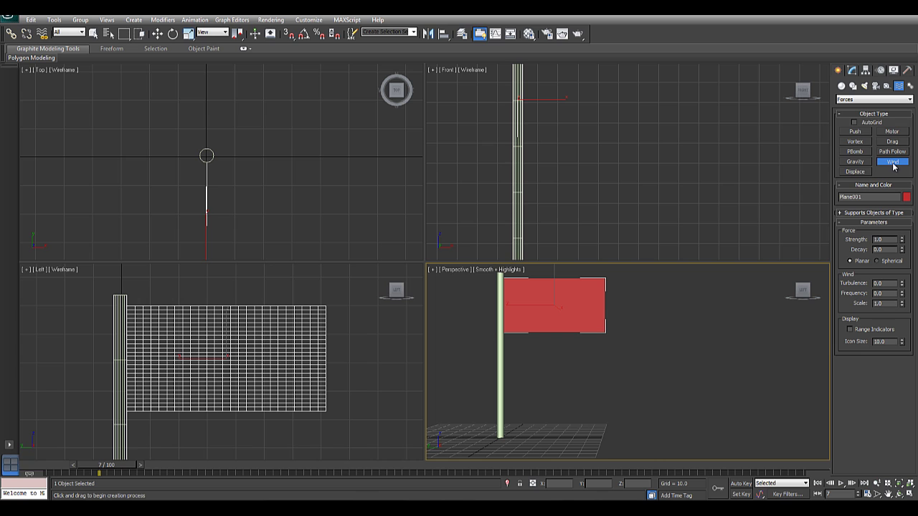
pyautogui.click(204, 175)
pyautogui.moveTo(90, 161); pyautogui.dragTo(137, 162)
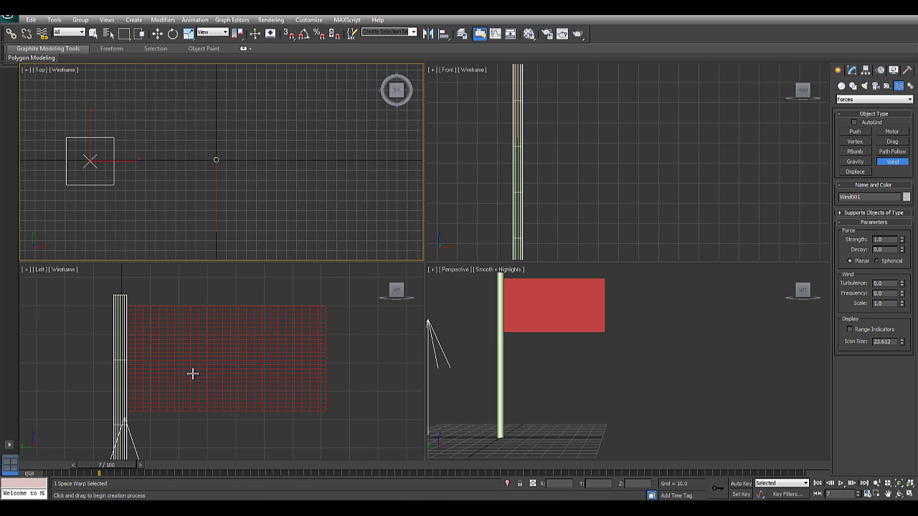
# Step: Rotate Wind001 in the Left view so it blows toward the flag
pyautogui.click(197, 400)
pyautogui.moveTo(197, 400); pyautogui.dragTo(189, 307, button='middle')
pyautogui.rightClick(214, 367)
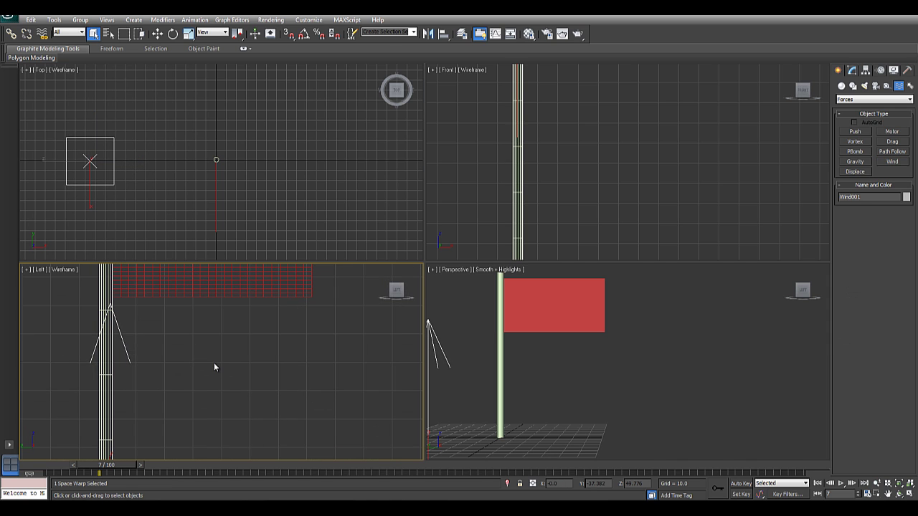
pyautogui.rightClick(218, 365)
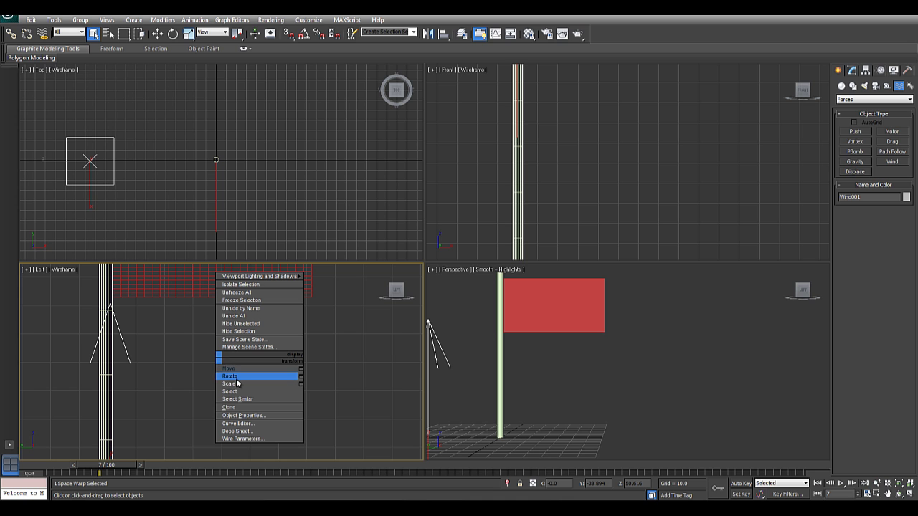
pyautogui.click(229, 375)
pyautogui.scroll(-4, 205, 309)
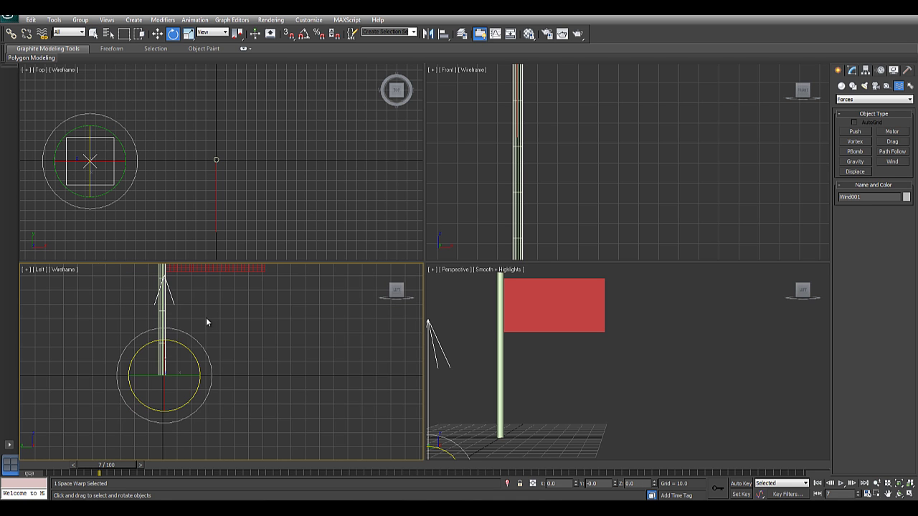
pyautogui.moveTo(172, 393); pyautogui.dragTo(260, 417)
pyautogui.rightClick(169, 186)
pyautogui.moveTo(122, 153); pyautogui.dragTo(78, 109)
pyautogui.hotkey('ctrl', 'z')
# Step: Move Wind001 along X and Y in the Top view into line with the flagpole
pyautogui.rightClick(188, 154)
pyautogui.click(196, 163)
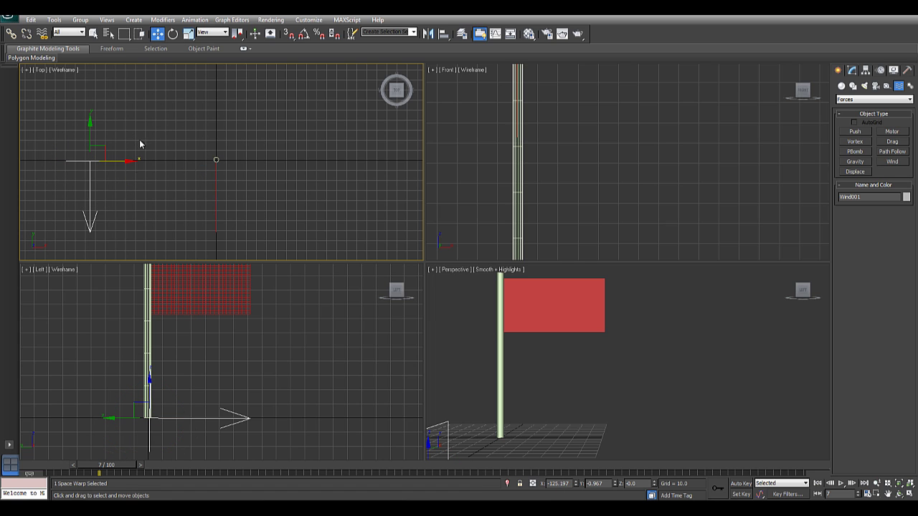
pyautogui.moveTo(126, 162); pyautogui.dragTo(248, 161)
pyautogui.moveTo(211, 109); pyautogui.dragTo(213, 40)
pyautogui.scroll(-3, 222, 173)
pyautogui.moveTo(218, 178); pyautogui.dragTo(236, 173)
pyautogui.moveTo(237, 173); pyautogui.dragTo(198, 82, button='middle')
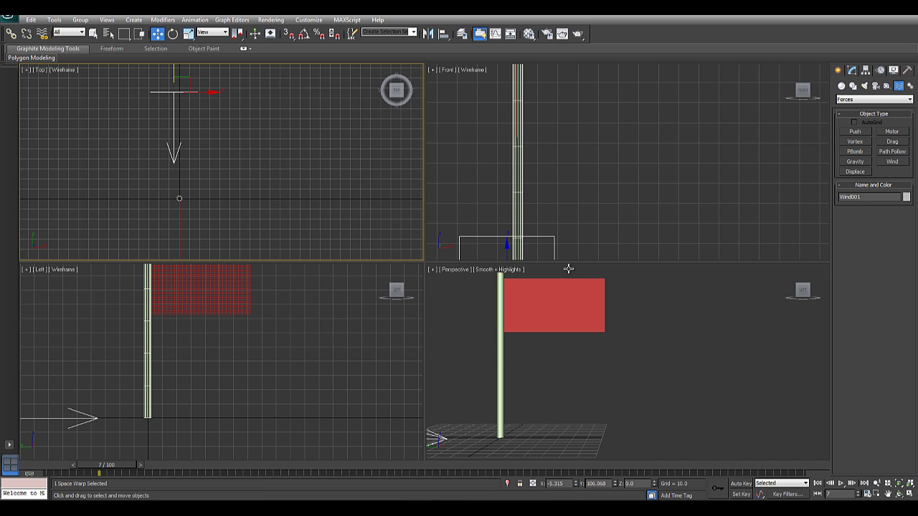
# Step: Raise Wind001's Strength to 3.58 and Turbulence to 1.09, then select the flag
pyautogui.click(851, 70)
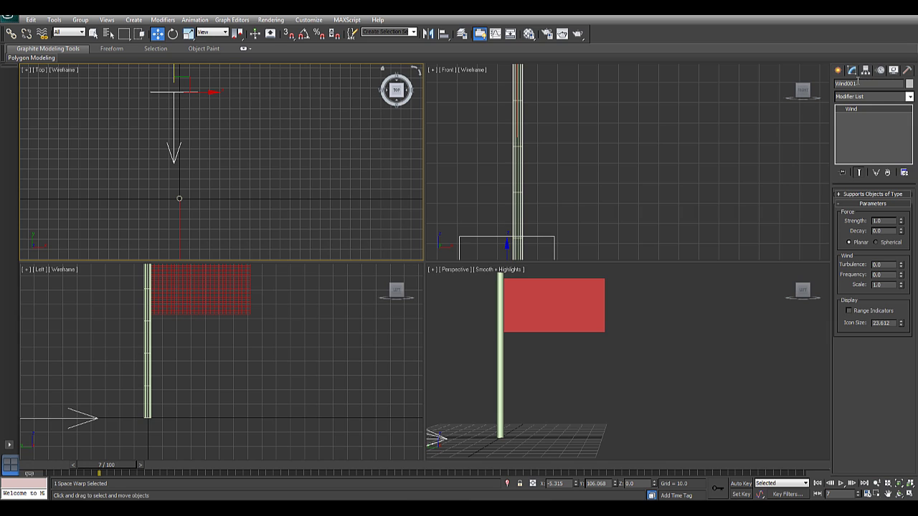
pyautogui.moveTo(901, 222); pyautogui.dragTo(907, 139)
pyautogui.click(901, 264)
pyautogui.moveTo(902, 263); pyautogui.dragTo(898, 217)
pyautogui.click(543, 290)
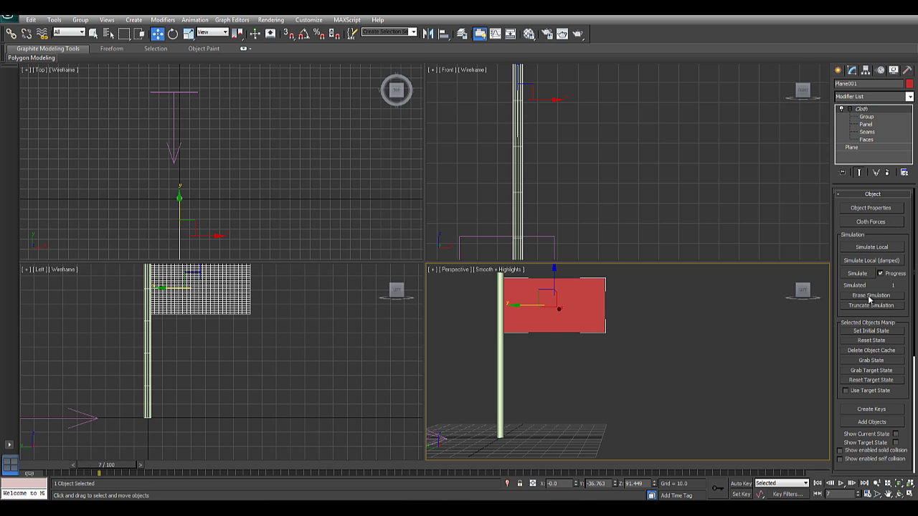
# Step: Add Wind001 to the flag's Cloth Forces and simulate all 100 frames
pyautogui.click(886, 222)
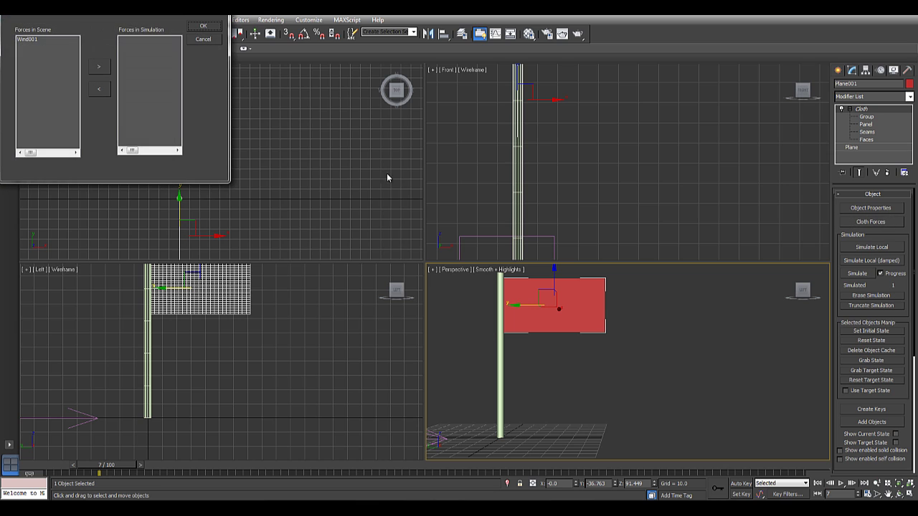
pyautogui.click(29, 39)
pyautogui.click(99, 67)
pyautogui.click(204, 25)
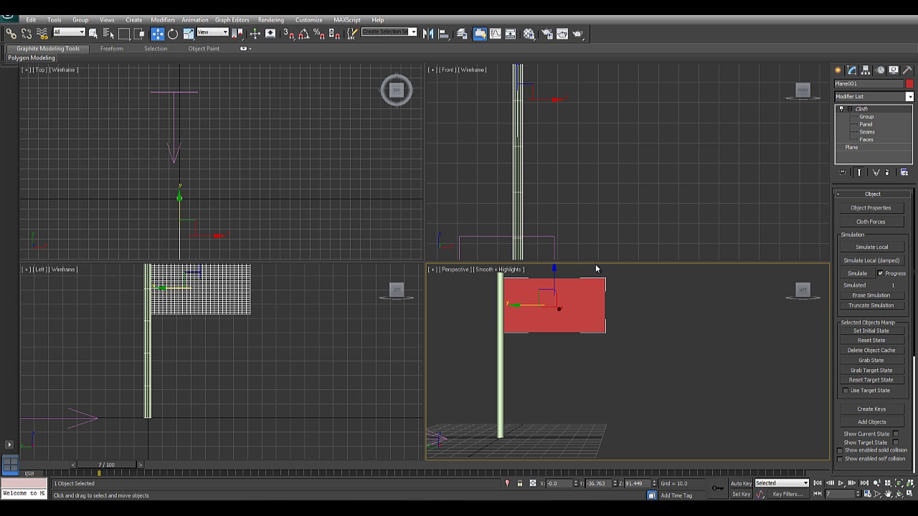
pyautogui.click(857, 273)
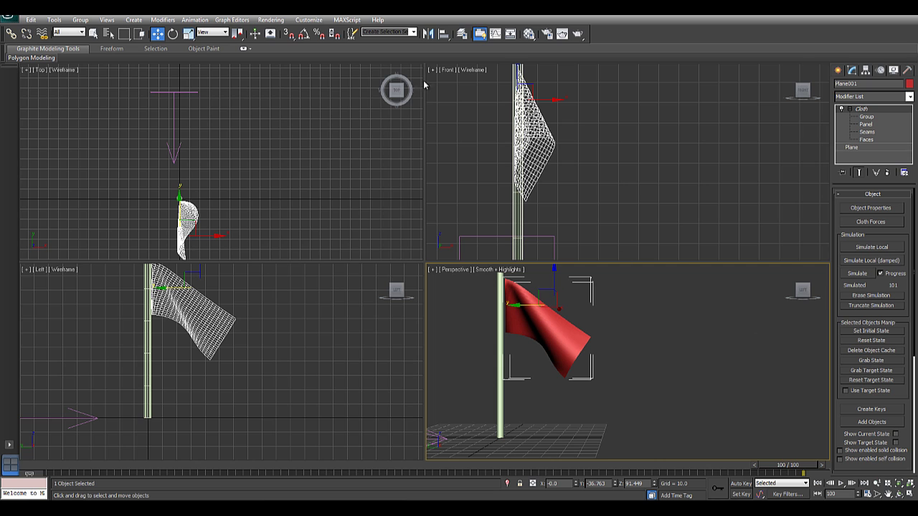
# Step: Deselect the flag and select the wind to check its settings
pyautogui.click(168, 411)
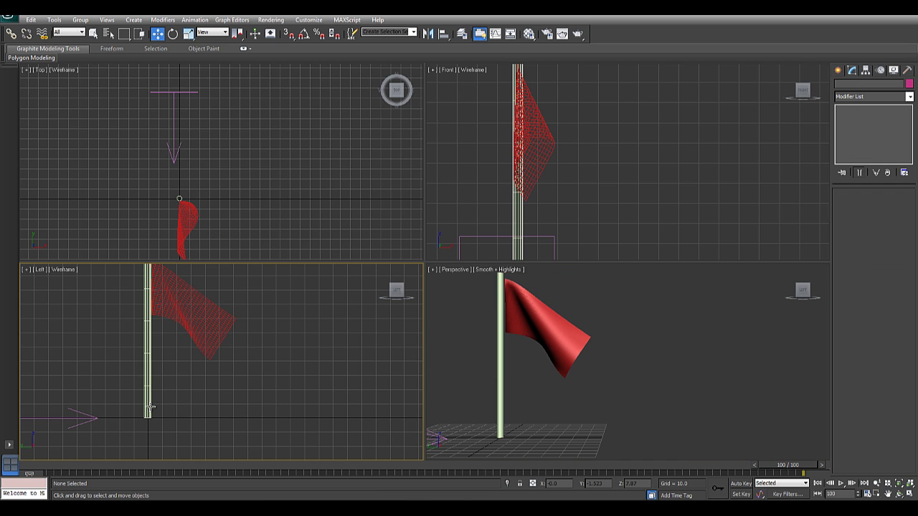
pyautogui.scroll(-2, 151, 408)
pyautogui.click(123, 404)
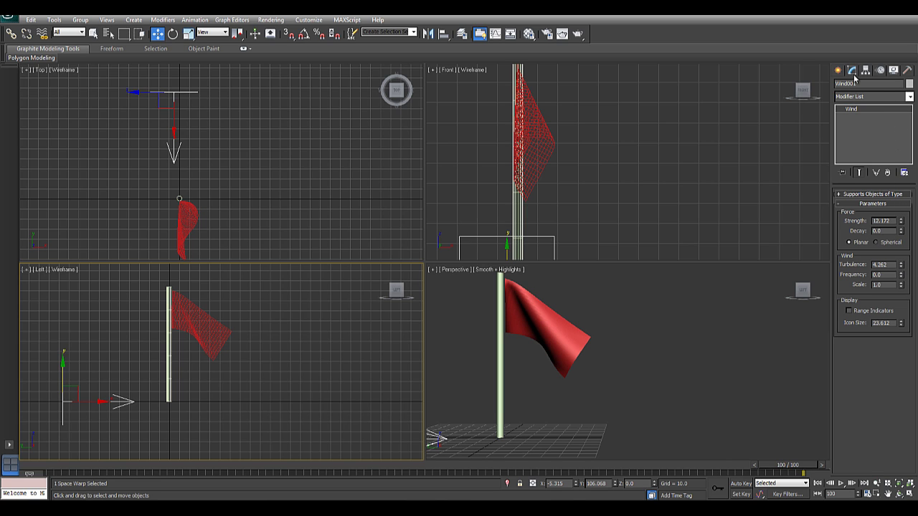
# Step: Erase and rerun the flag's cloth simulation, then play back the waving animation
pyautogui.click(551, 350)
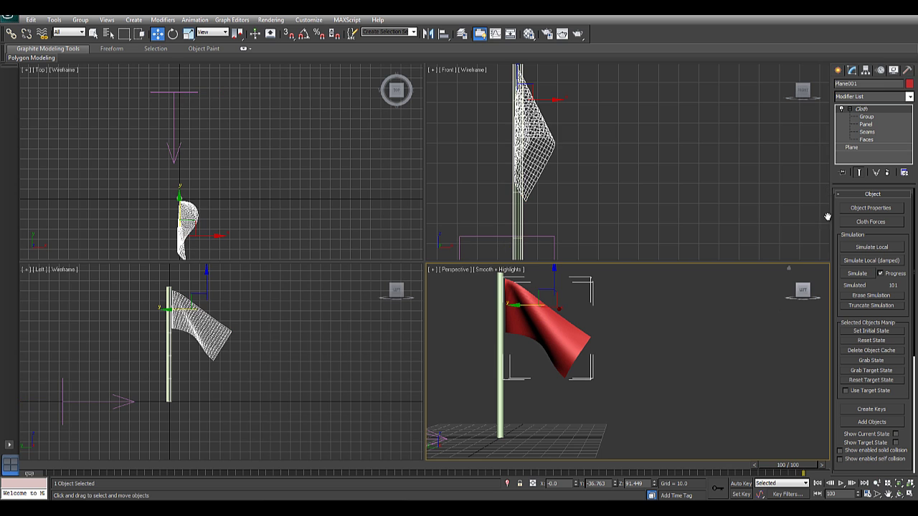
pyautogui.click(869, 295)
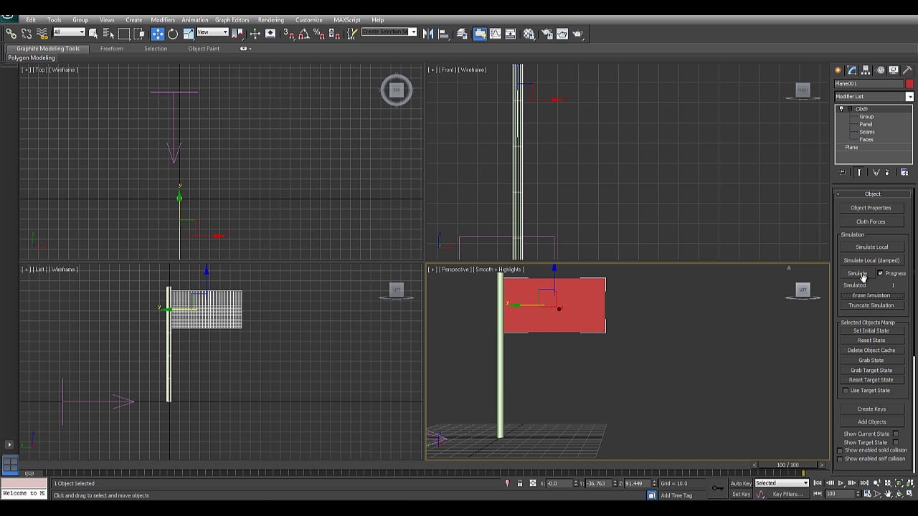
pyautogui.click(864, 274)
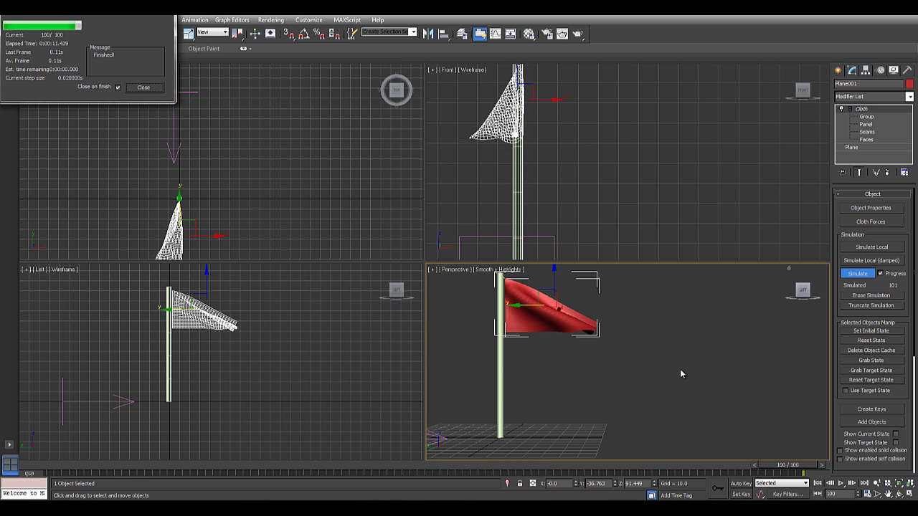
pyautogui.click(842, 484)
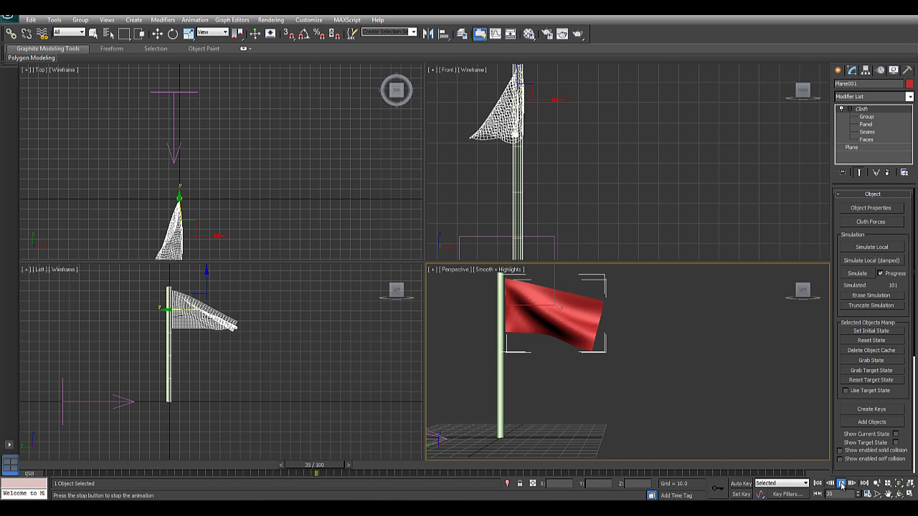
# Step: Stop playback and place a Gravity force beside the flagpole in the Front viewport
pyautogui.click(840, 484)
pyautogui.press('w')
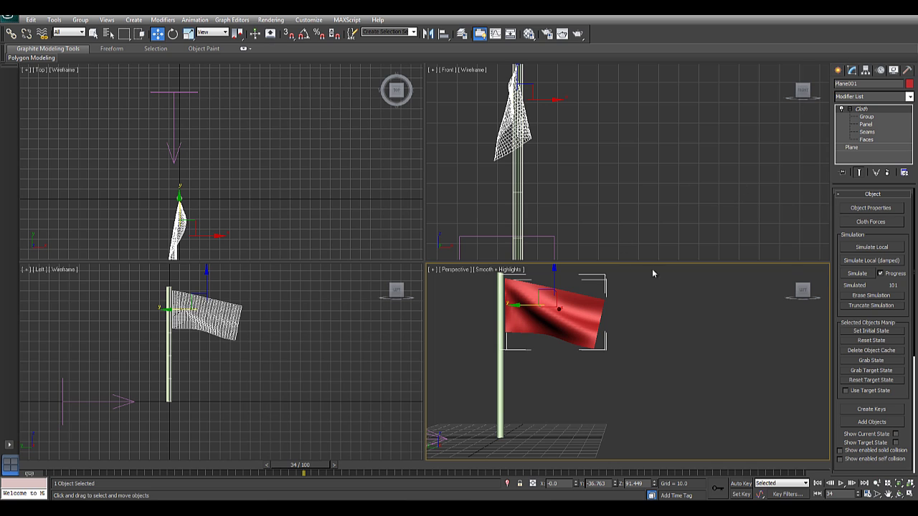
pyautogui.click(839, 71)
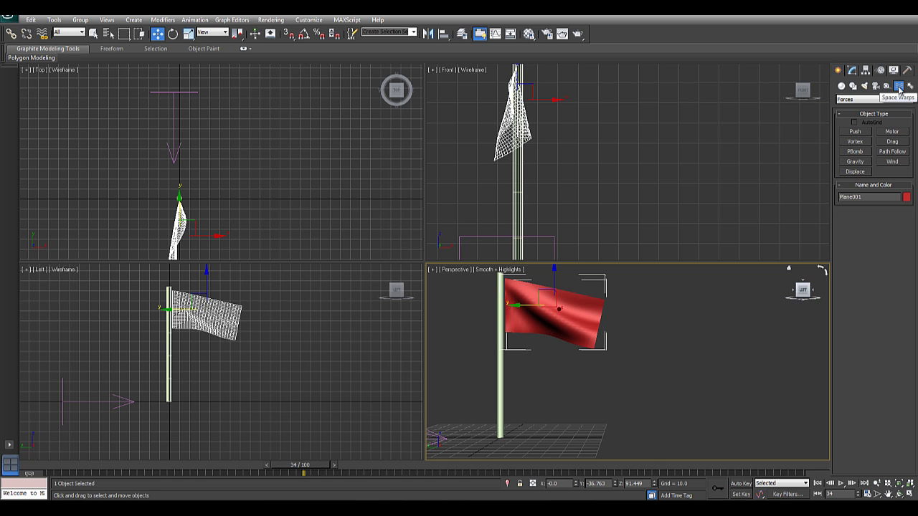
pyautogui.click(857, 164)
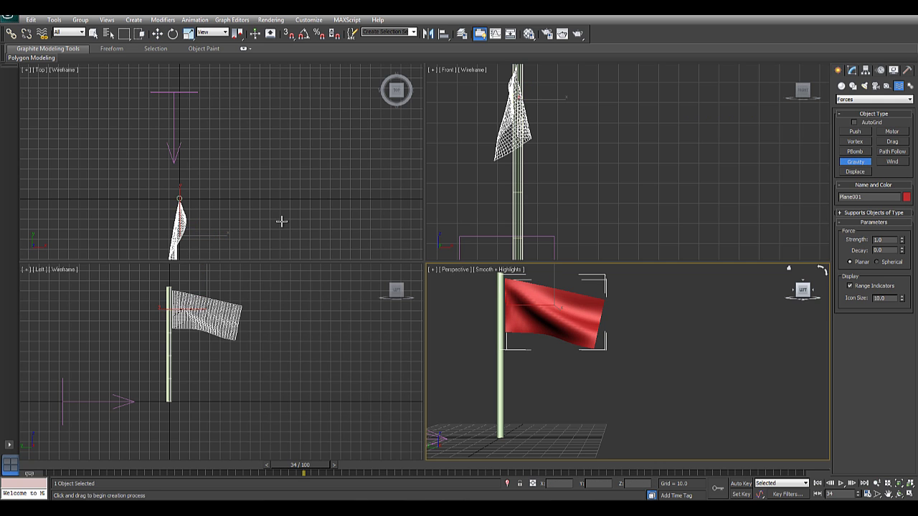
pyautogui.moveTo(260, 227); pyautogui.dragTo(246, 185, button='middle')
pyautogui.middleClick(588, 205)
pyautogui.scroll(-3, 581, 215)
pyautogui.moveTo(579, 233); pyautogui.dragTo(596, 188, button='middle')
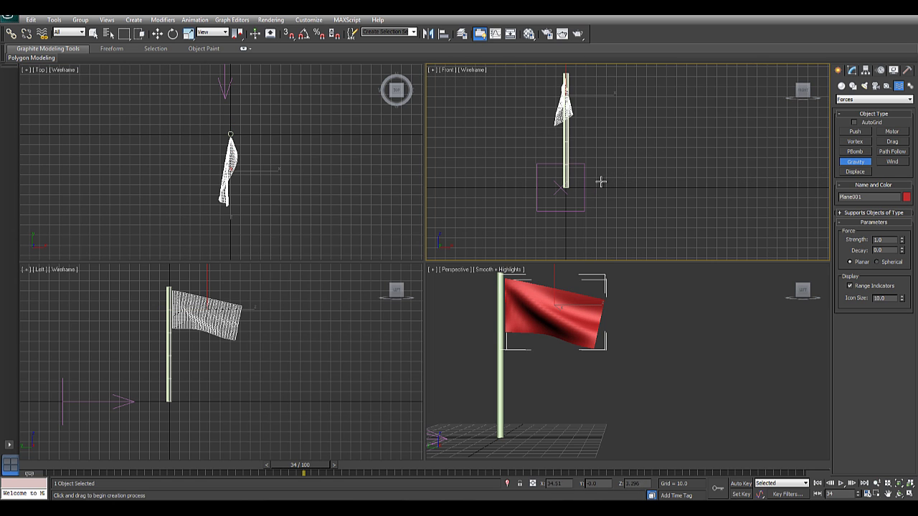
pyautogui.moveTo(631, 187); pyautogui.dragTo(674, 210)
# Step: Rotate Gravity001 to point downward and check its strength 1.0 planar parameters
pyautogui.rightClick(299, 136)
pyautogui.press('w')
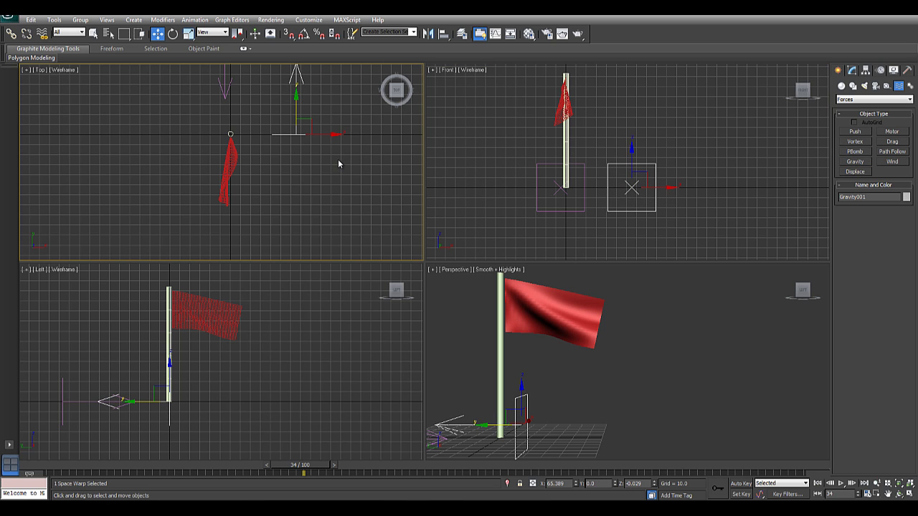
pyautogui.rightClick(335, 162)
pyautogui.click(345, 174)
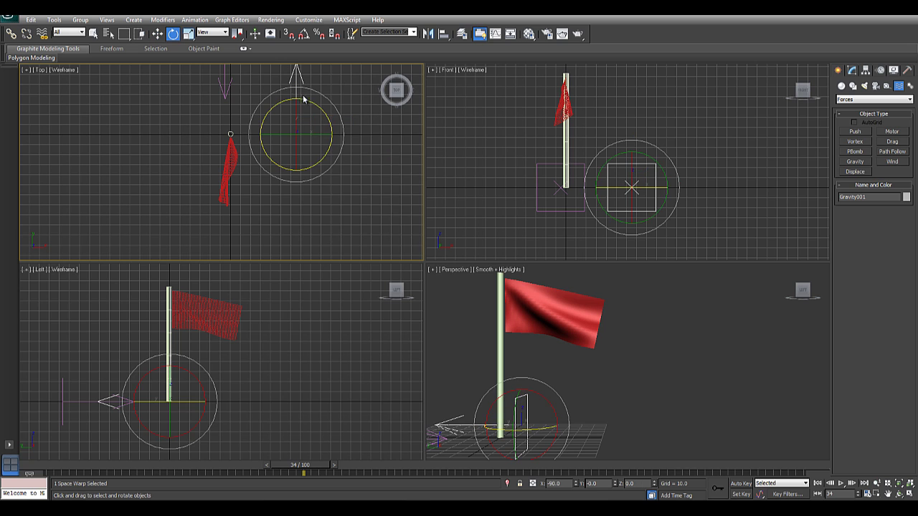
pyautogui.moveTo(298, 121); pyautogui.dragTo(644, 214)
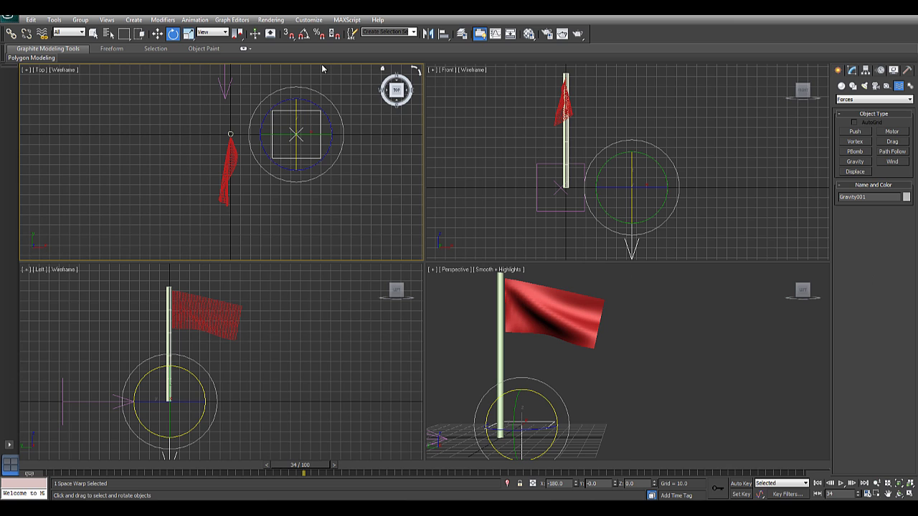
pyautogui.click(852, 70)
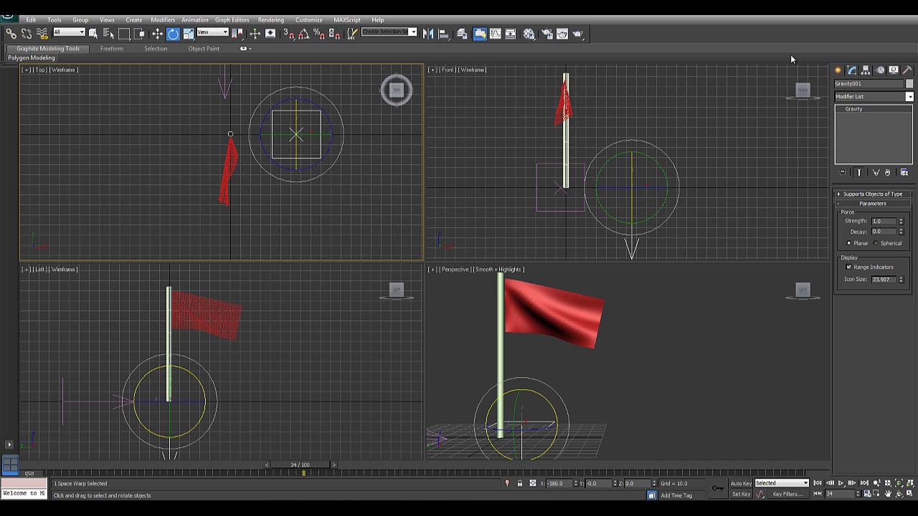
pyautogui.click(665, 299)
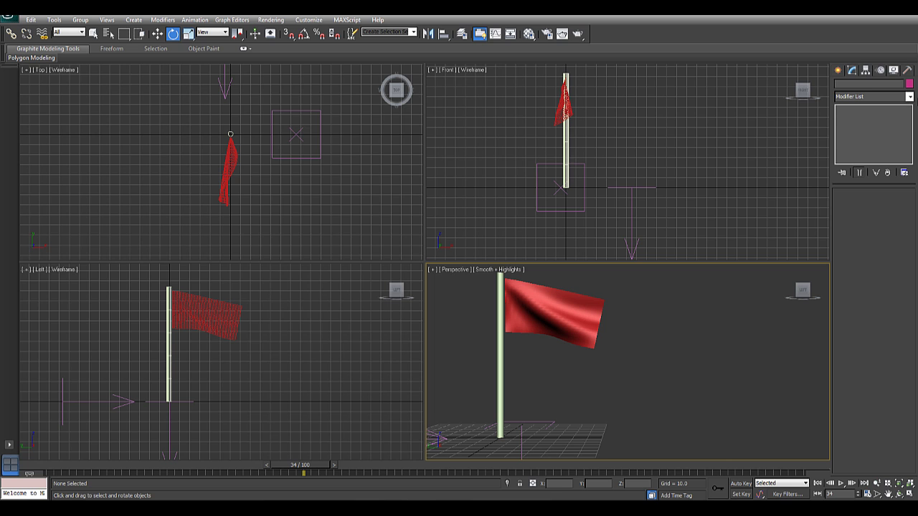
# Step: Erase and rerun the flag's cloth simulation with gravity, then play it back
pyautogui.click(575, 309)
pyautogui.click(871, 295)
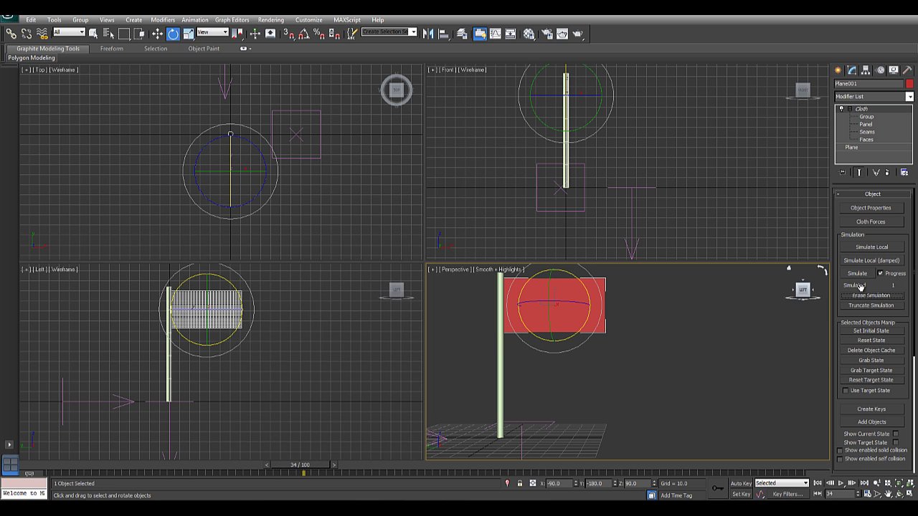
pyautogui.click(857, 274)
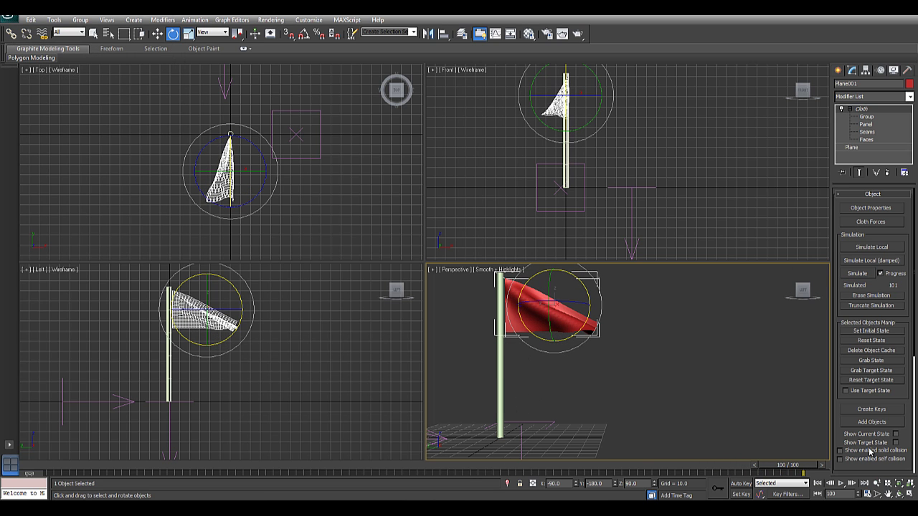
pyautogui.click(841, 484)
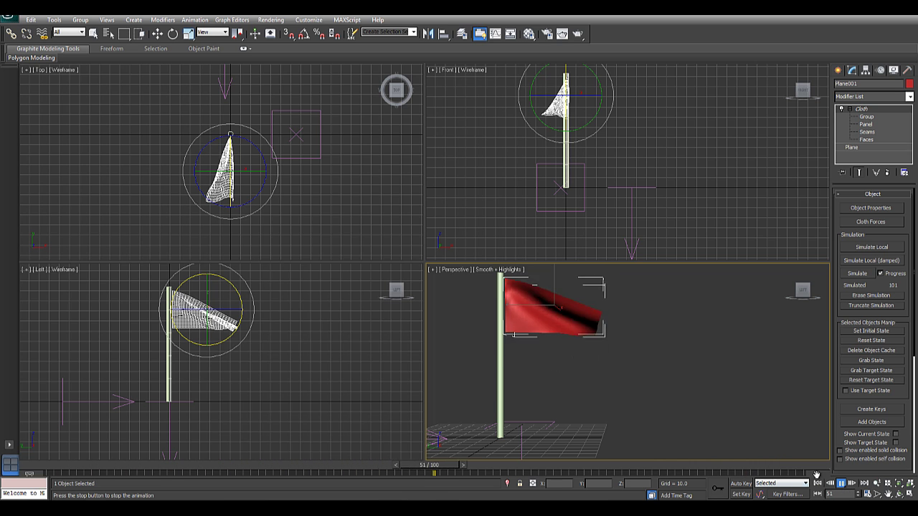
# Step: Stop the animation at frame 71, switch to Rotate, and open the Material Editor with M
pyautogui.press('/')
pyautogui.press('e')
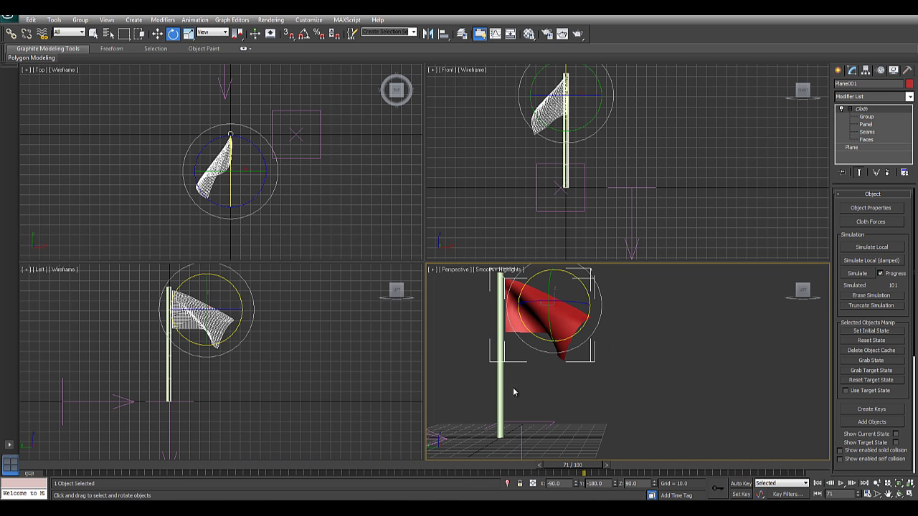
pyautogui.press('m')
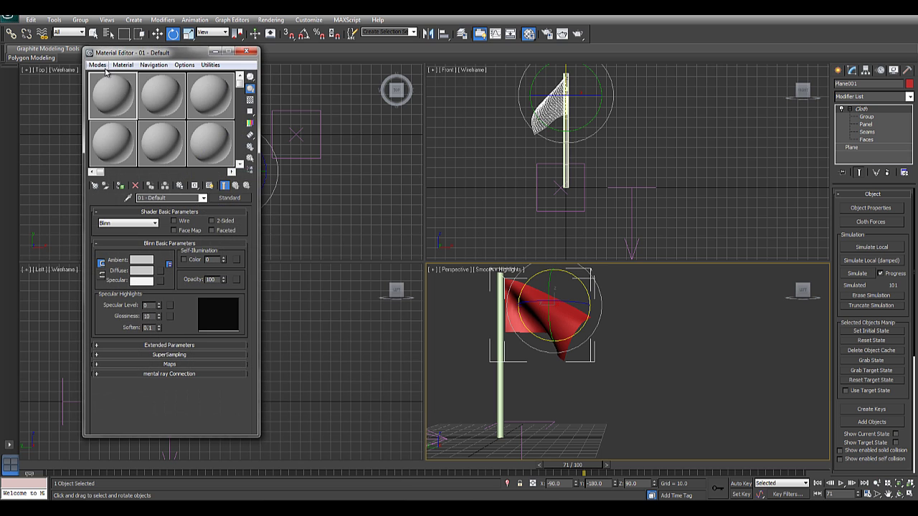
pyautogui.click(97, 64)
pyautogui.click(139, 75)
pyautogui.click(123, 65)
pyautogui.click(129, 76)
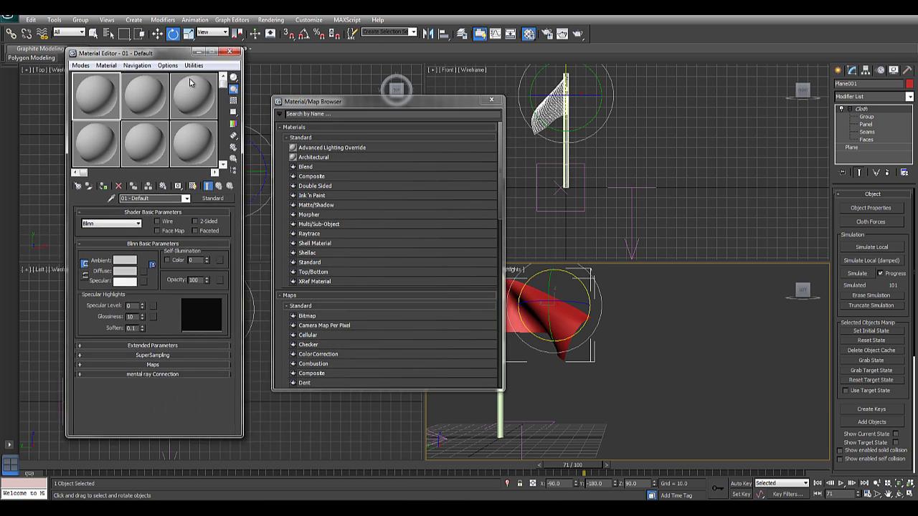
pyautogui.moveTo(497, 190); pyautogui.dragTo(490, 242)
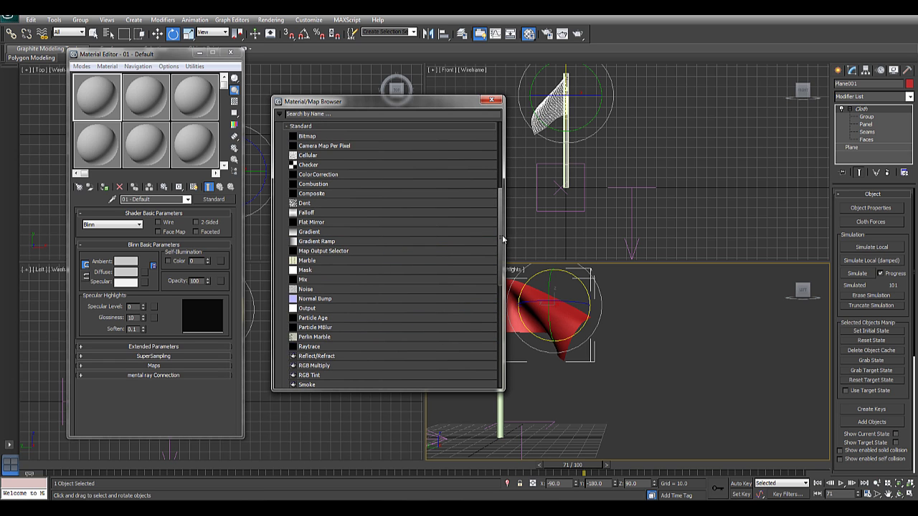
pyautogui.moveTo(504, 225); pyautogui.dragTo(512, 158)
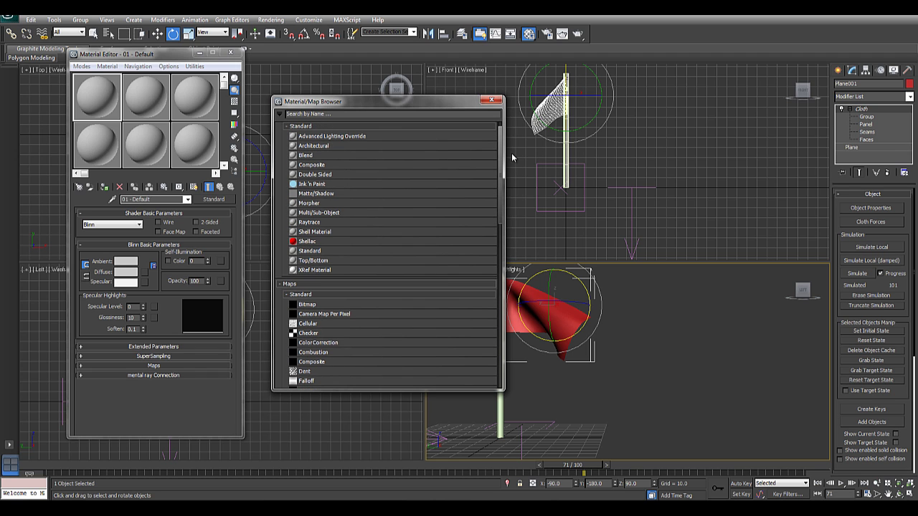
pyautogui.click(491, 102)
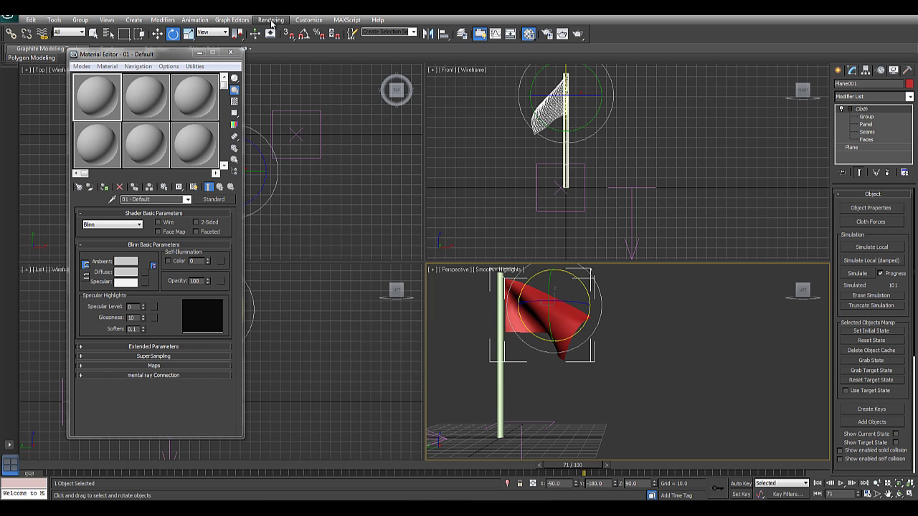
# Step: Assign NVIDIA mental ray as the production renderer in Render Setup
pyautogui.click(271, 20)
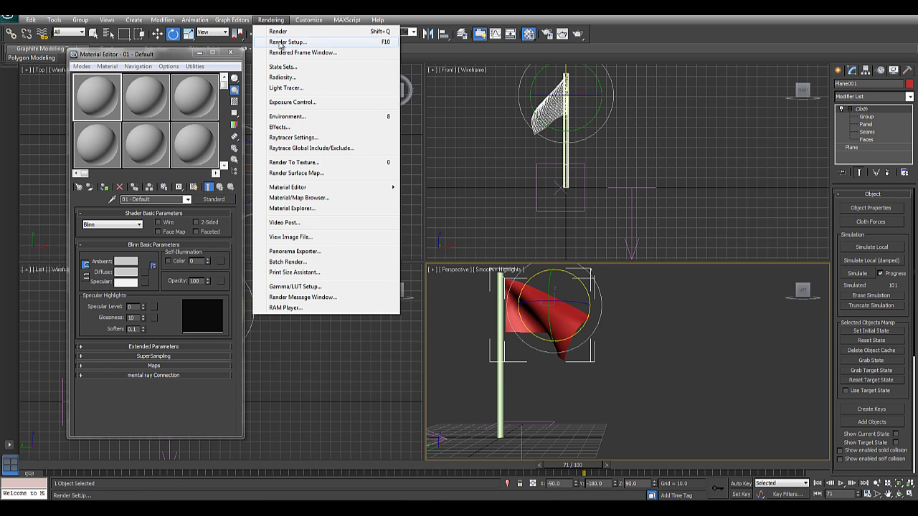
pyautogui.click(284, 43)
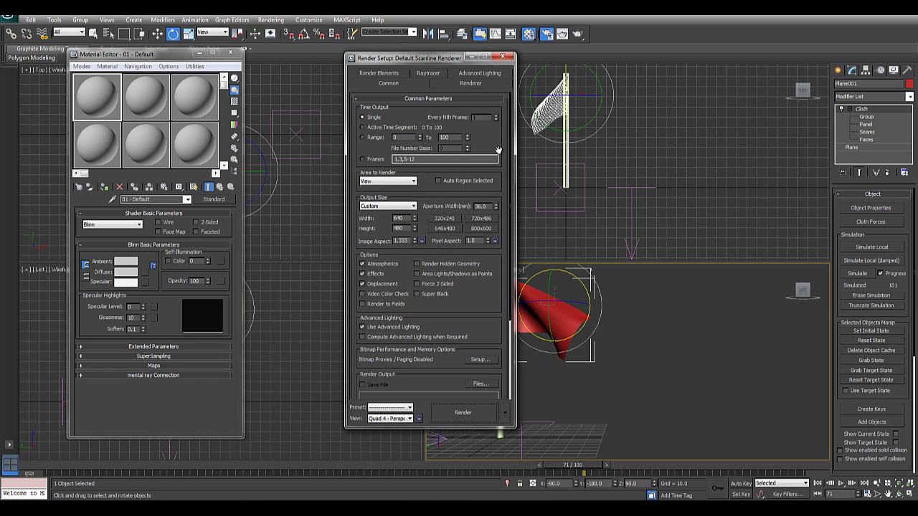
pyautogui.moveTo(515, 215); pyautogui.dragTo(512, 284)
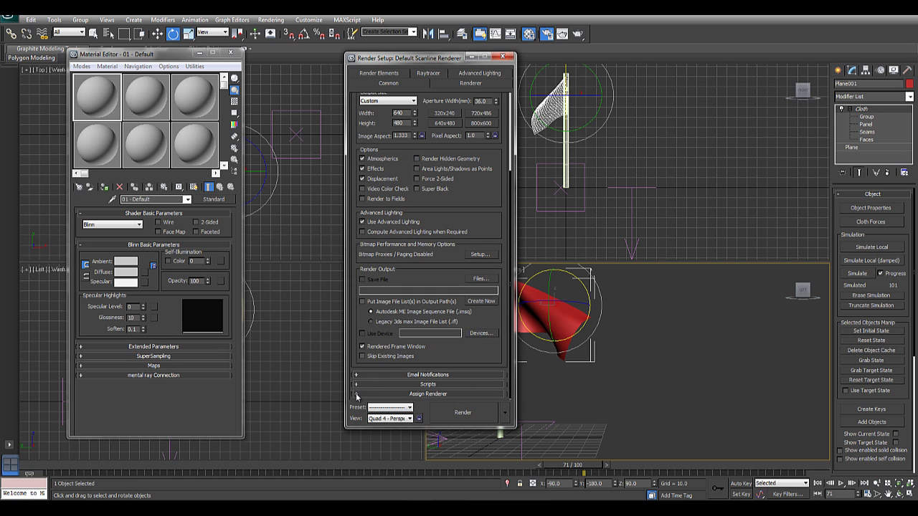
pyautogui.click(356, 395)
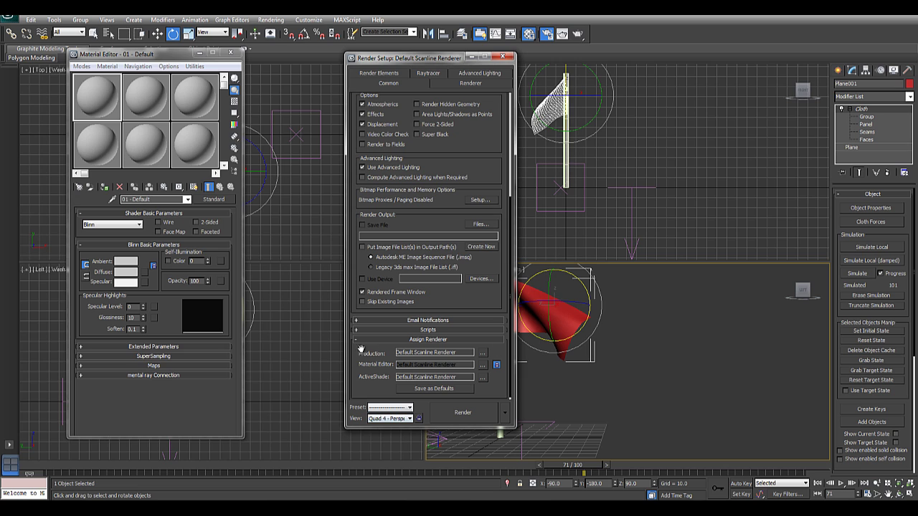
pyautogui.click(483, 353)
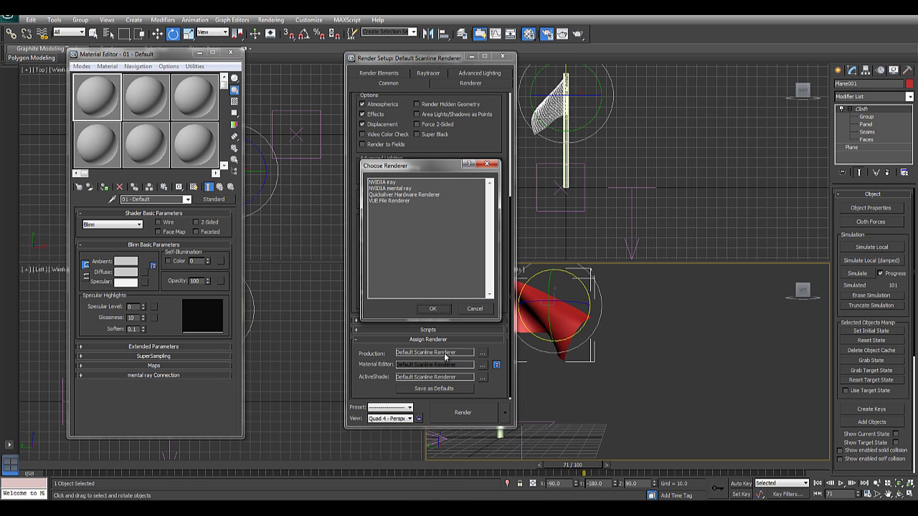
pyautogui.click(399, 188)
pyautogui.click(433, 309)
pyautogui.click(502, 57)
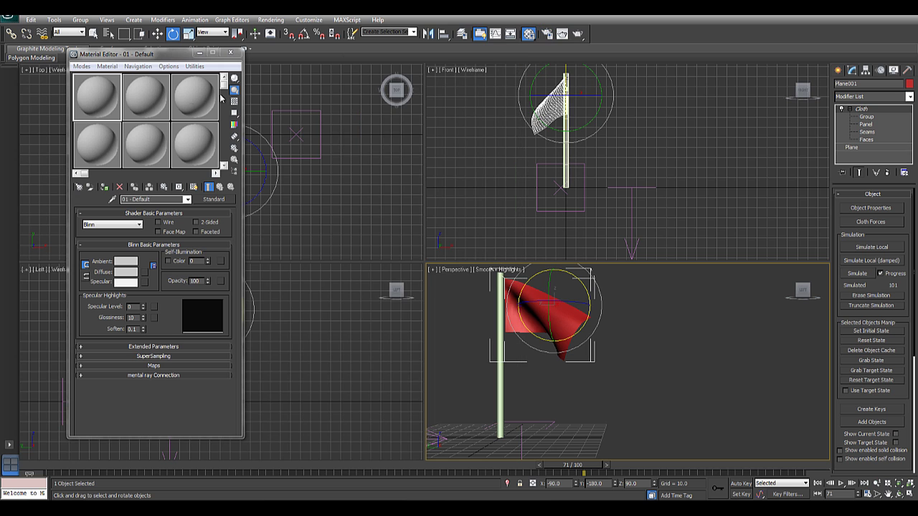
# Step: Load Aluminum - Polished and Aluminum - Dark from the Metal library into sample slots
pyautogui.click(112, 68)
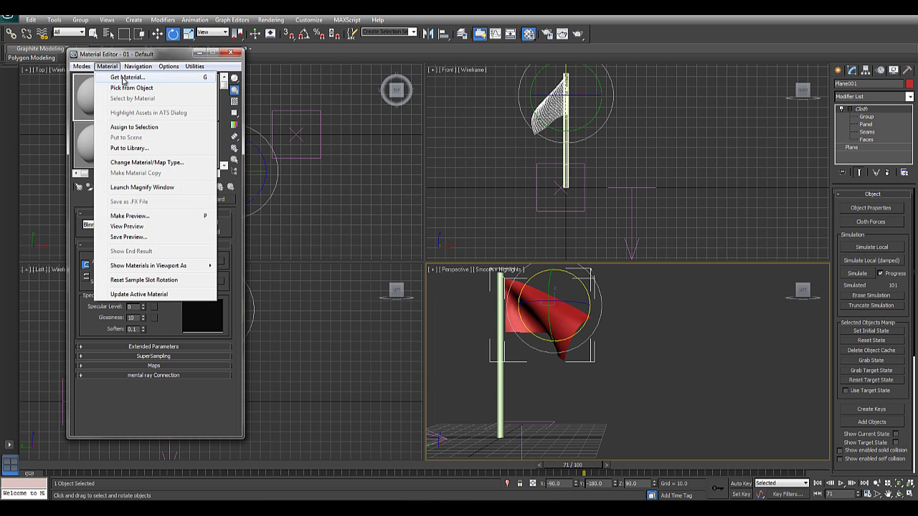
pyautogui.click(126, 76)
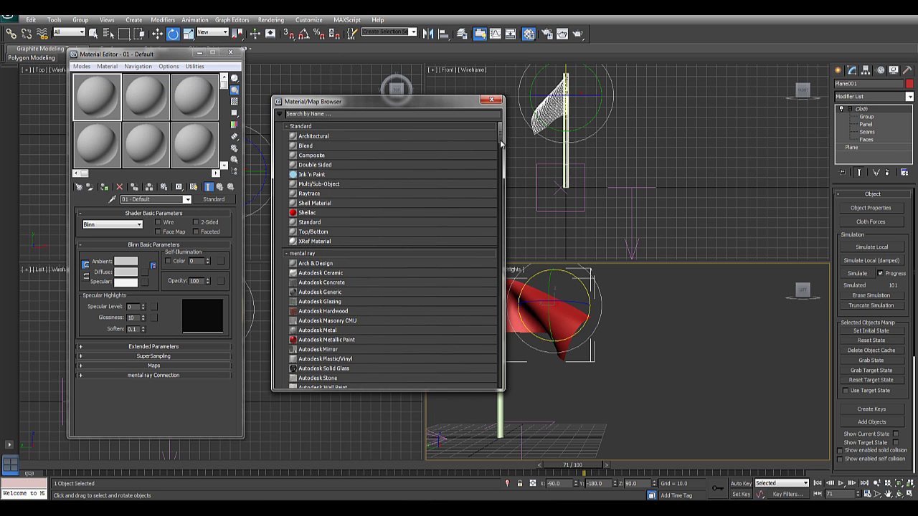
pyautogui.scroll(-9, 501, 148)
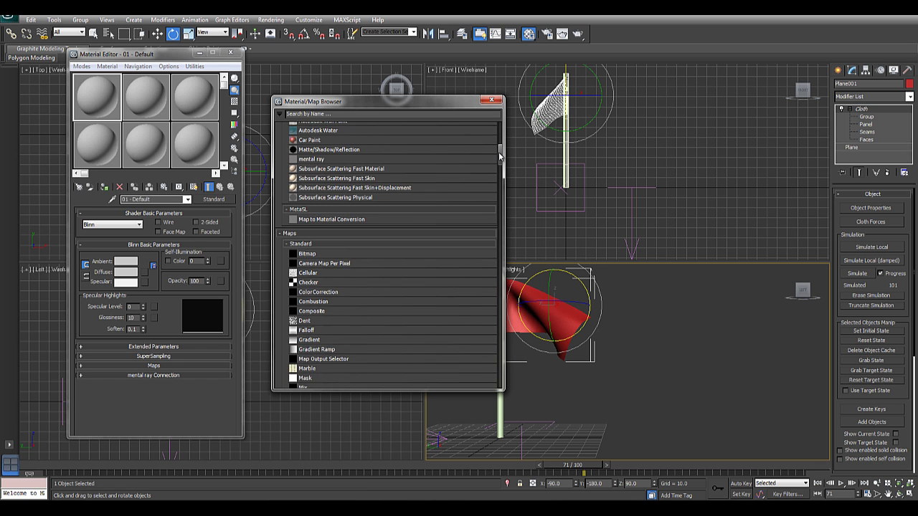
pyautogui.moveTo(500, 155); pyautogui.dragTo(486, 285)
pyautogui.click(294, 190)
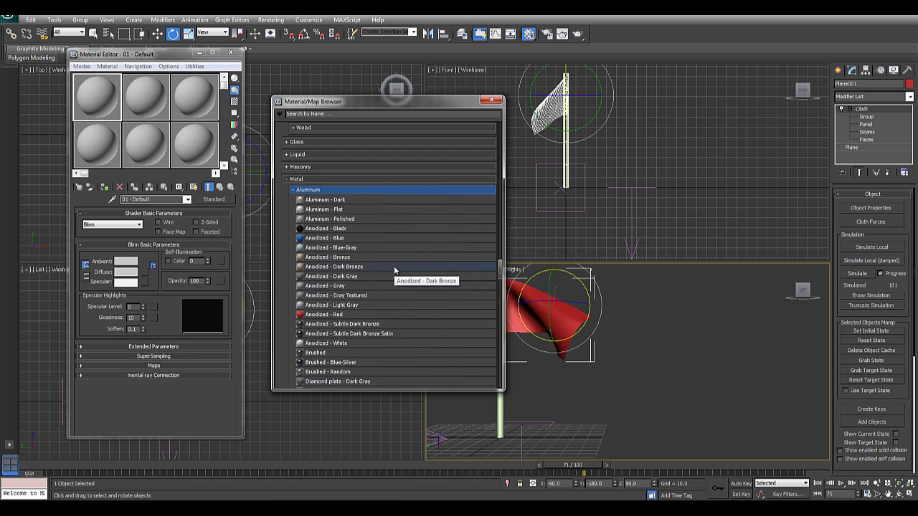
pyautogui.click(318, 221)
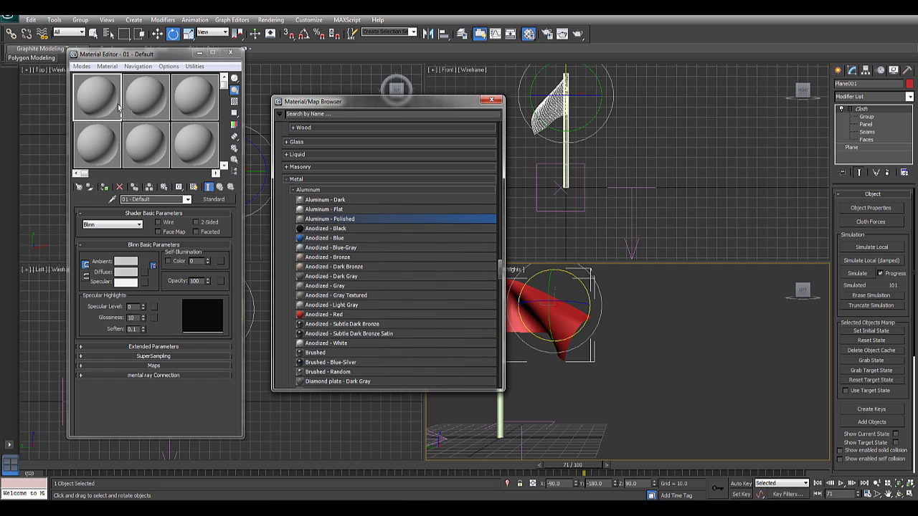
pyautogui.moveTo(118, 106); pyautogui.dragTo(100, 100)
pyautogui.moveTo(322, 202); pyautogui.dragTo(307, 188)
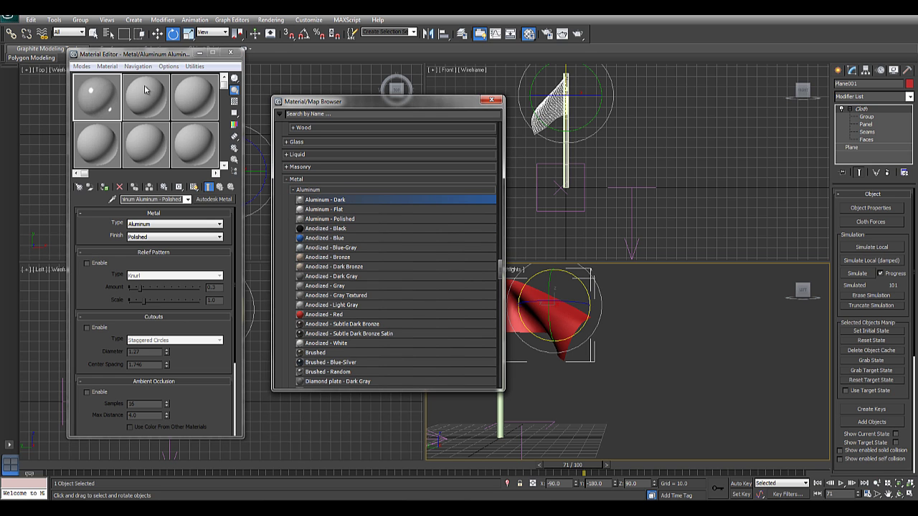
pyautogui.moveTo(145, 89); pyautogui.dragTo(145, 89)
pyautogui.click(491, 99)
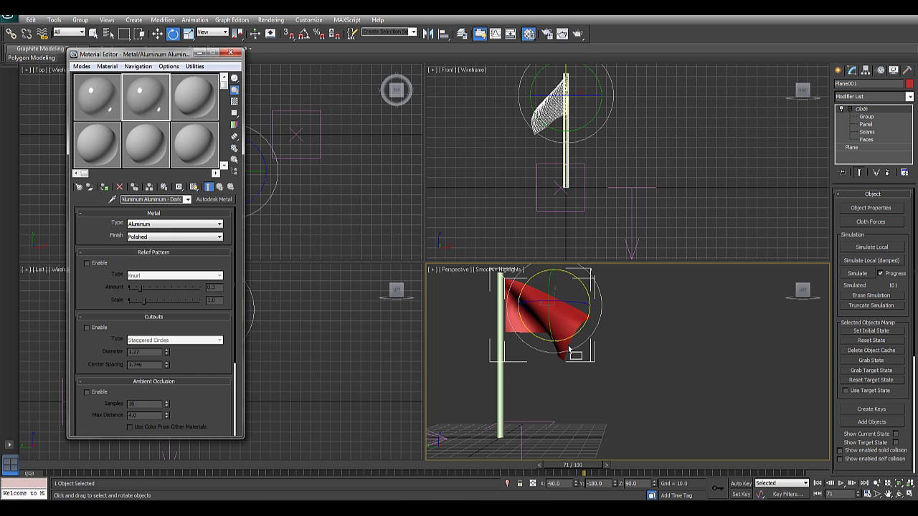
# Step: Apply the aluminum material to the flag pole and cloth flag, then replay the animation
pyautogui.moveTo(499, 388); pyautogui.dragTo(499, 383)
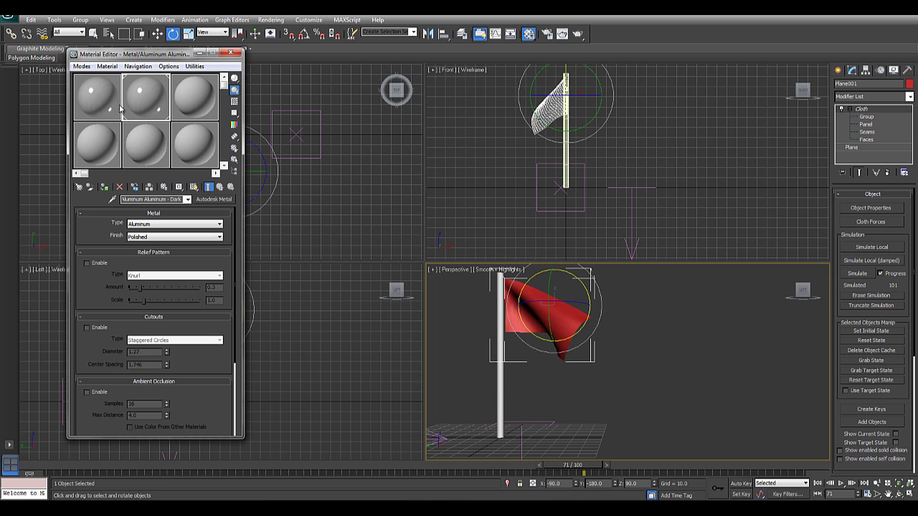
pyautogui.moveTo(537, 309); pyautogui.dragTo(537, 310)
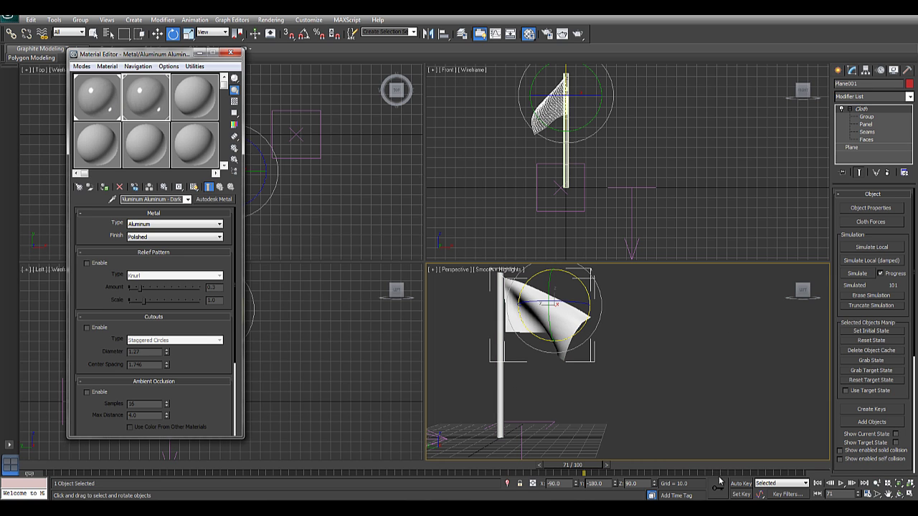
pyautogui.click(843, 488)
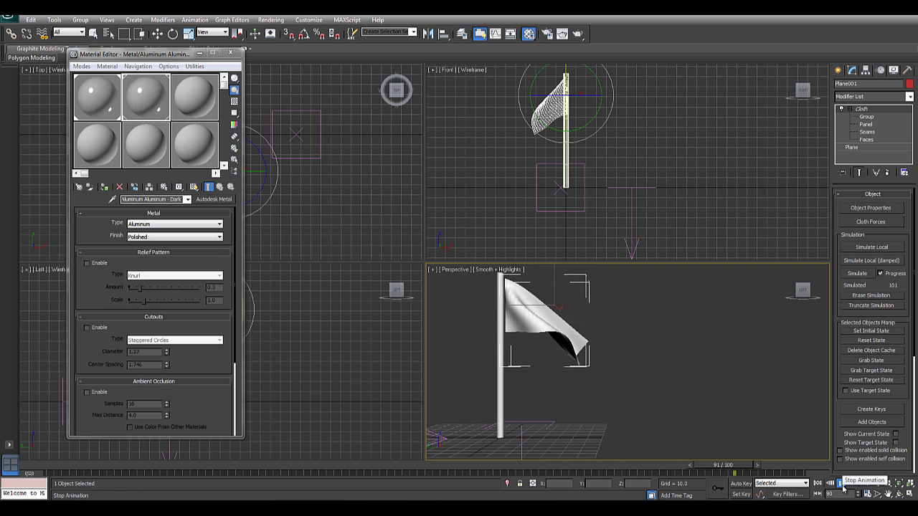
pyautogui.click(843, 488)
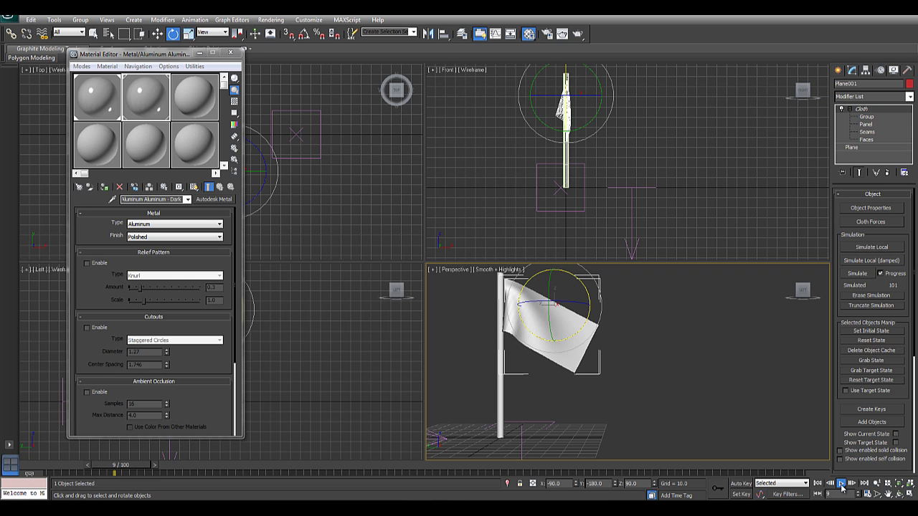
pyautogui.click(843, 488)
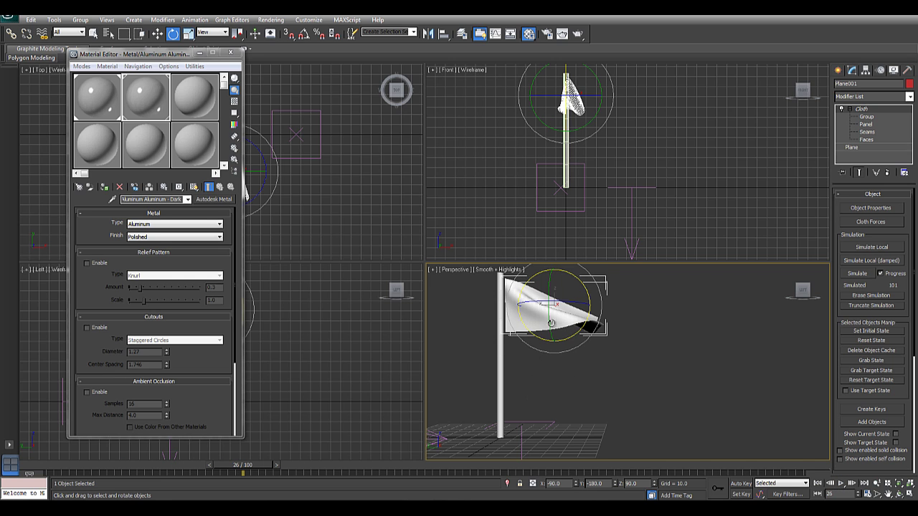
pyautogui.click(271, 20)
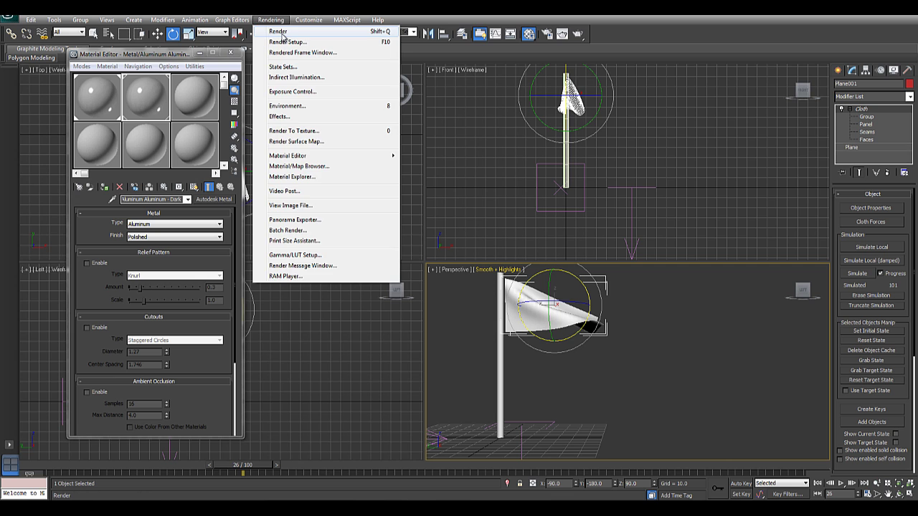
# Step: Render the current frame of the aluminum flag scene
pyautogui.click(279, 32)
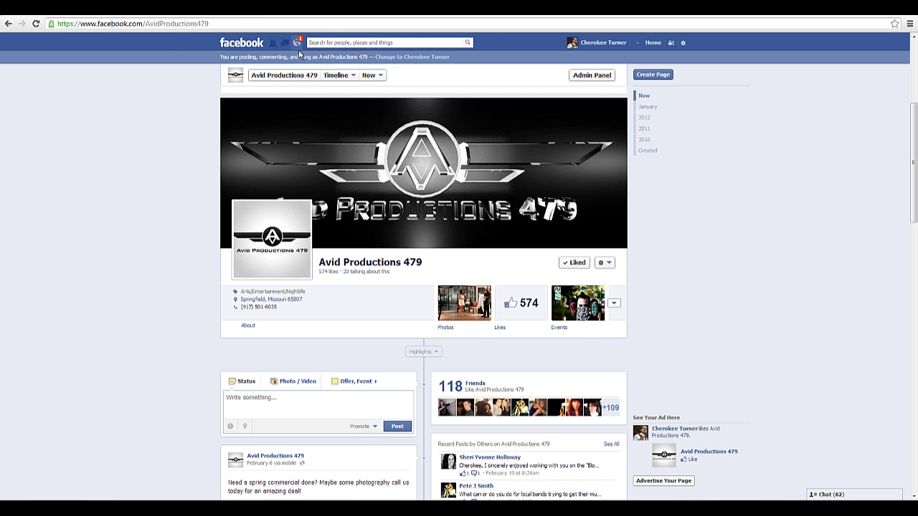
# Step: Scroll down the Facebook page's timeline posts
pyautogui.scroll(-1, 573, 344)
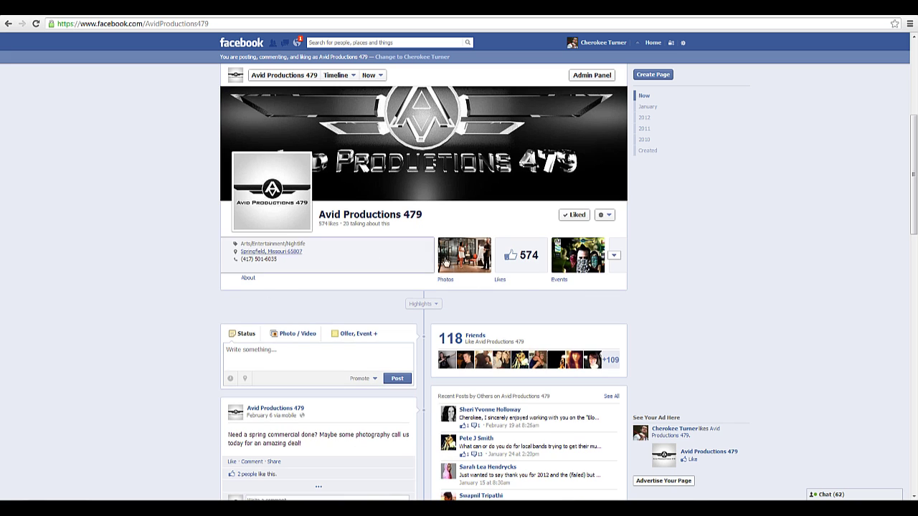